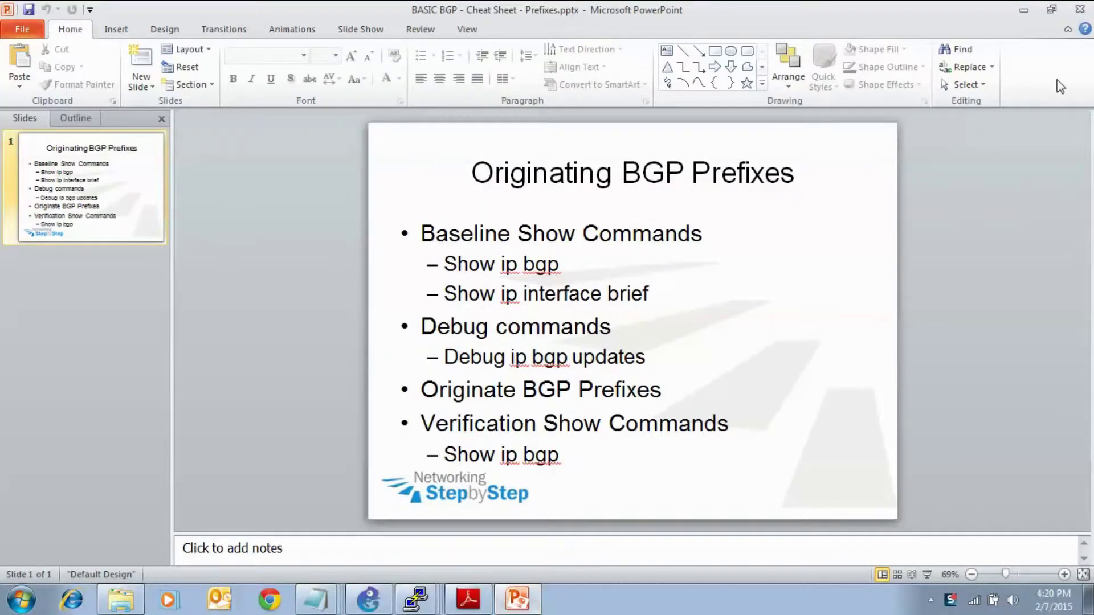
- Leave the slideshow and display the BGP - ASes.pdf topology diagram in Adobe Reader
left_click(1026, 10)
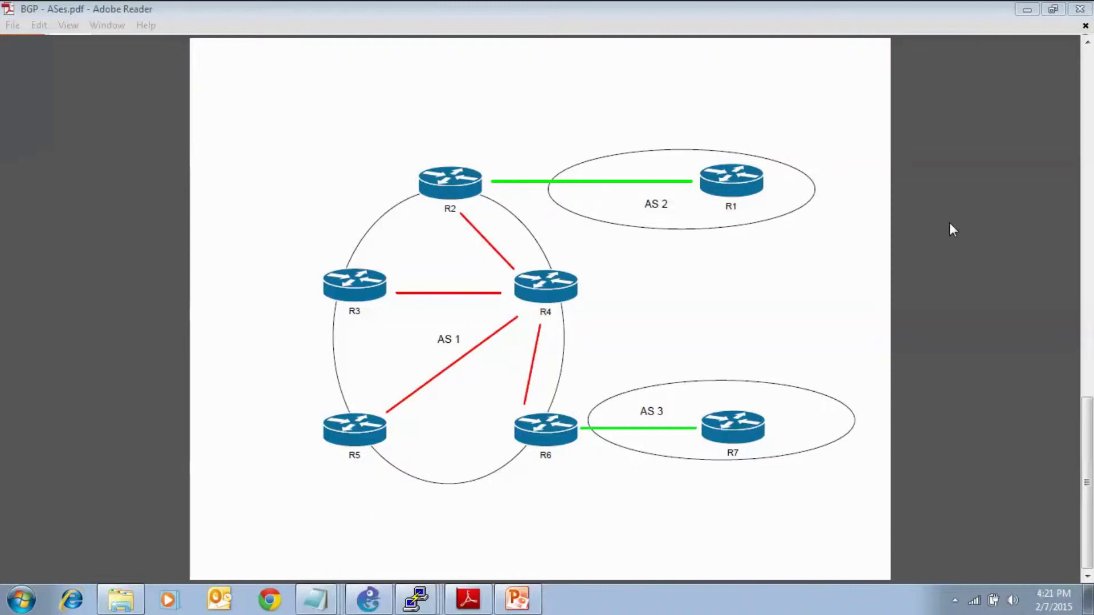
- Run R1's four baseline show commands: BGP table, interface brief, and both loopback configs
left_click(1027, 8)
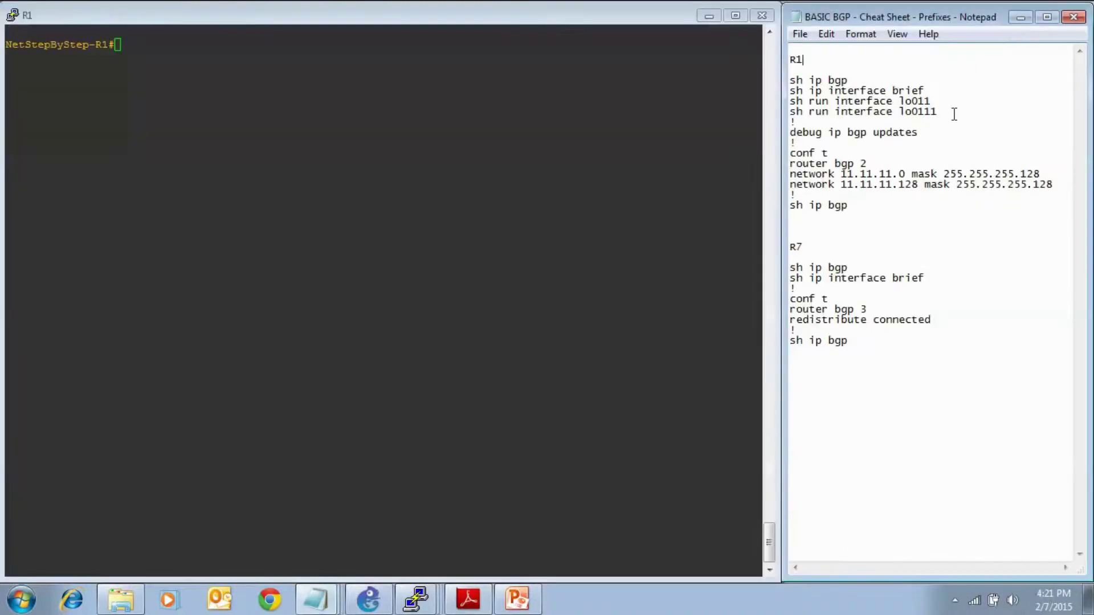
left_click_drag(942, 112, 787, 81)
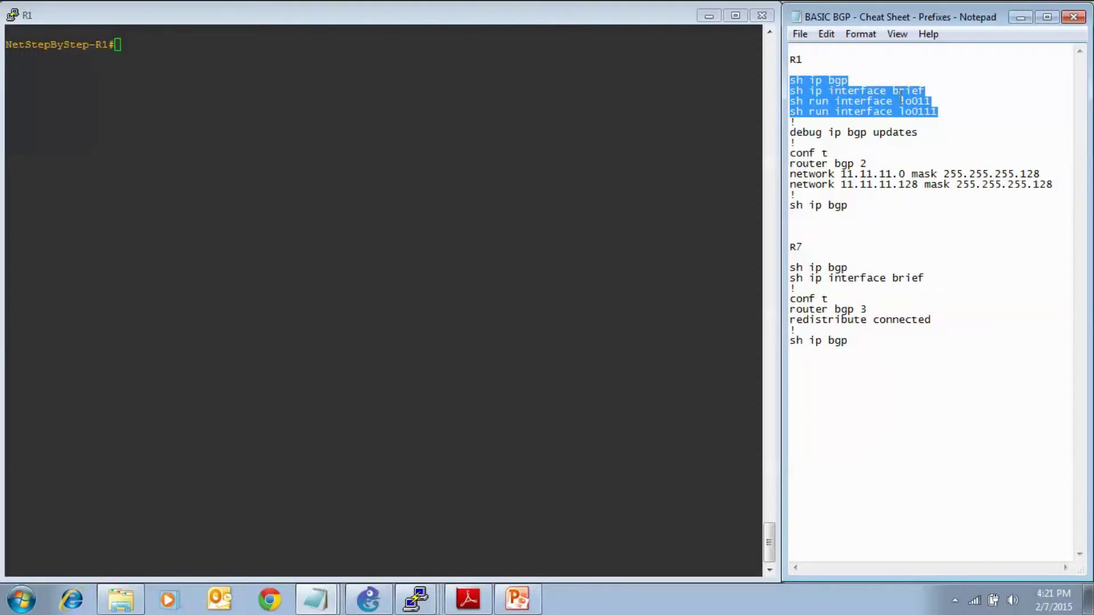
left_click(940, 100)
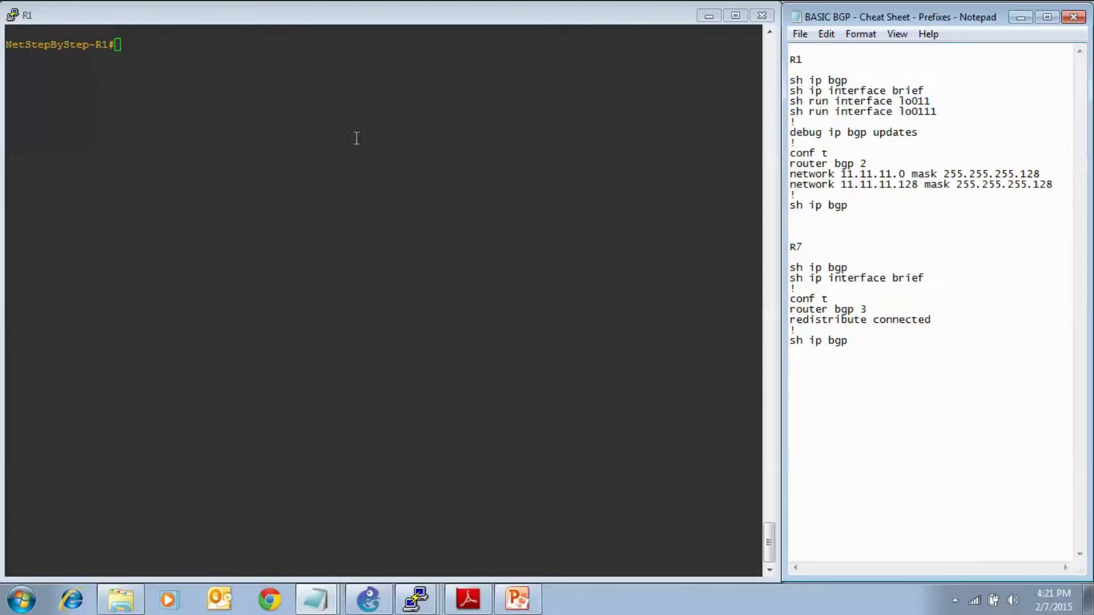
left_click(209, 139)
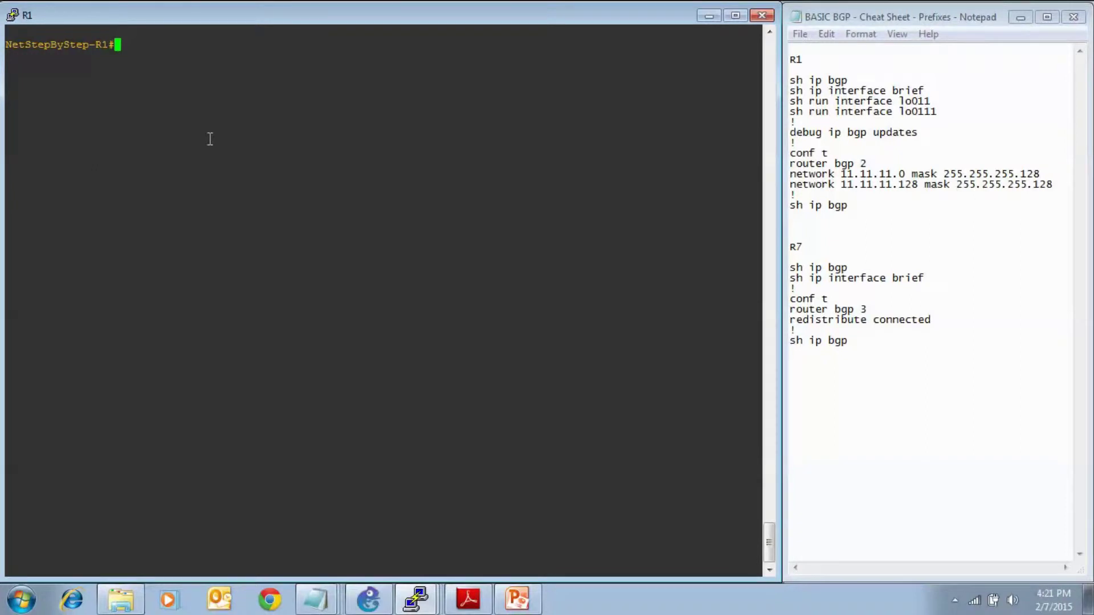
right_click(209, 138)
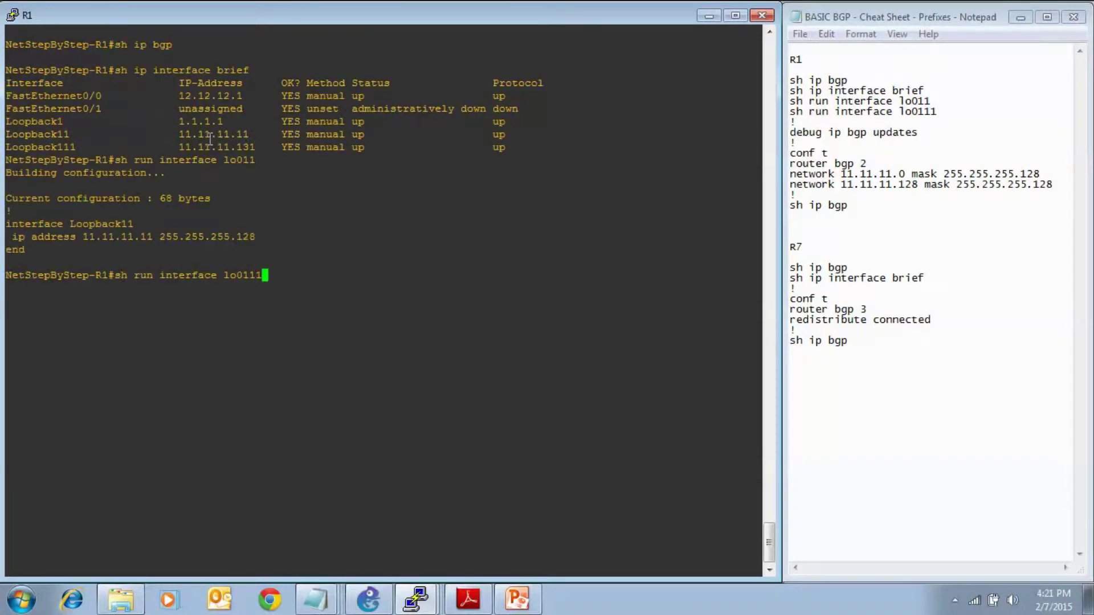
key("Return")
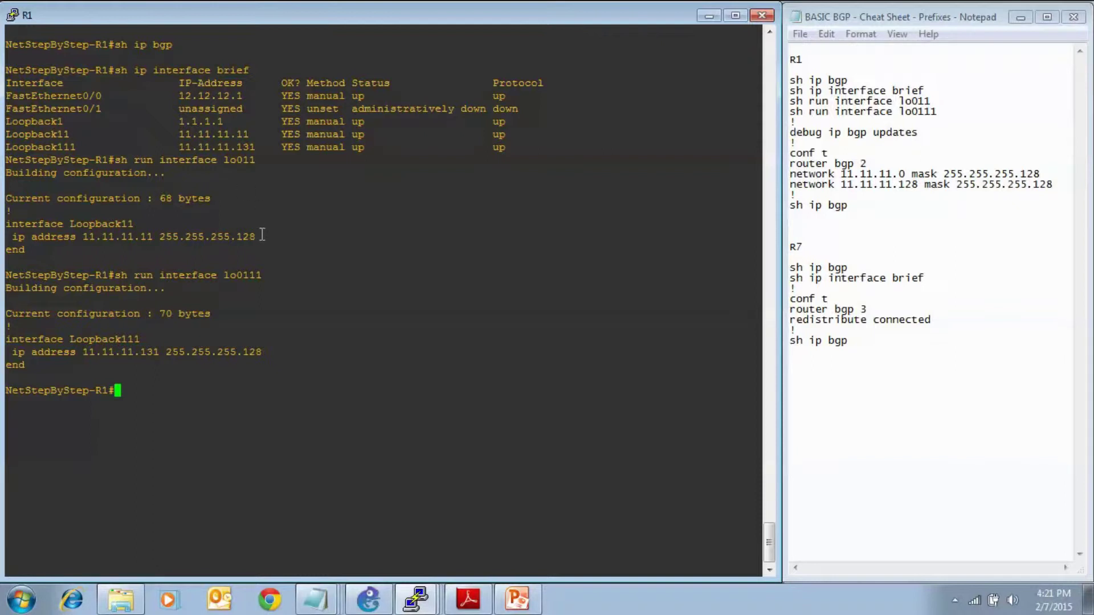
- Highlight the Loopback11 and Loopback111 addresses with their 255.255.255.128 masks
left_click_drag(262, 237, 77, 237)
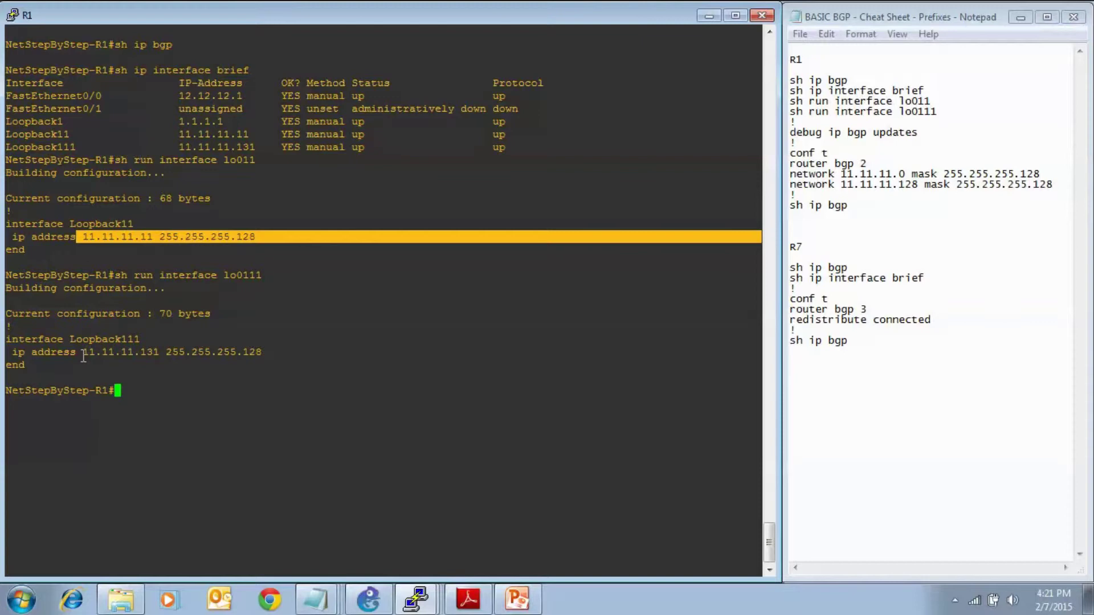
left_click_drag(79, 352, 275, 355)
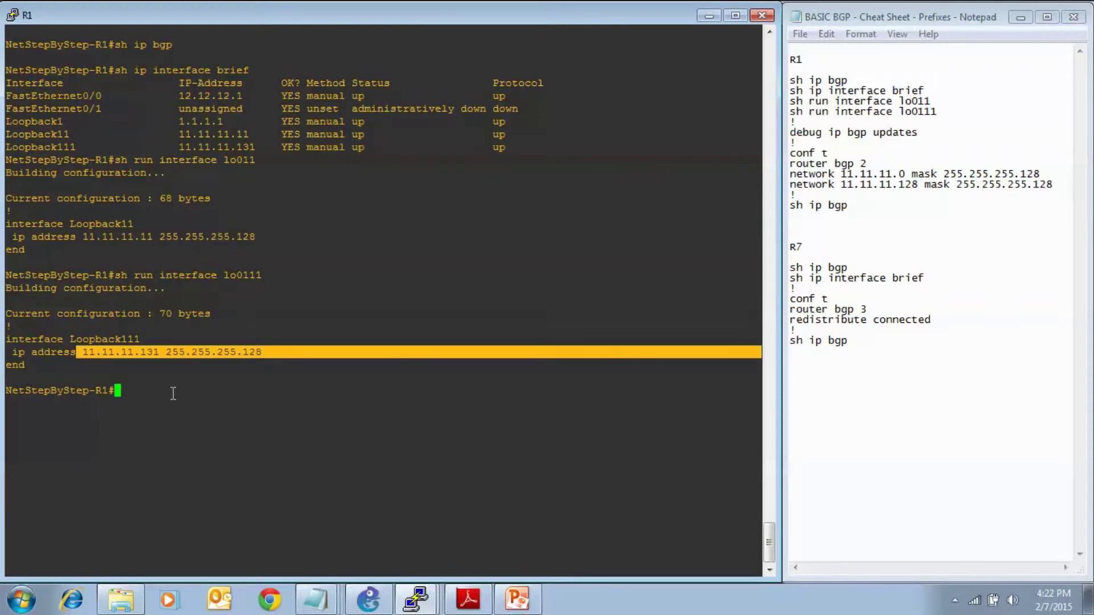
left_click(317, 393)
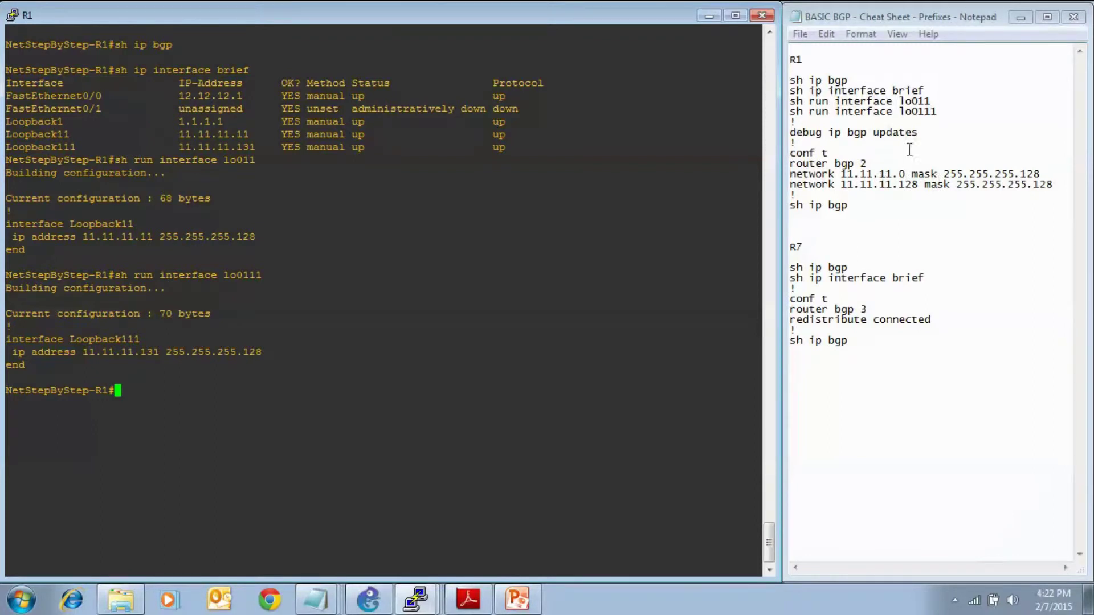
- Enable 'debug ip bgp updates' on R1 using the command from the cheat sheet
left_click_drag(918, 133, 779, 133)
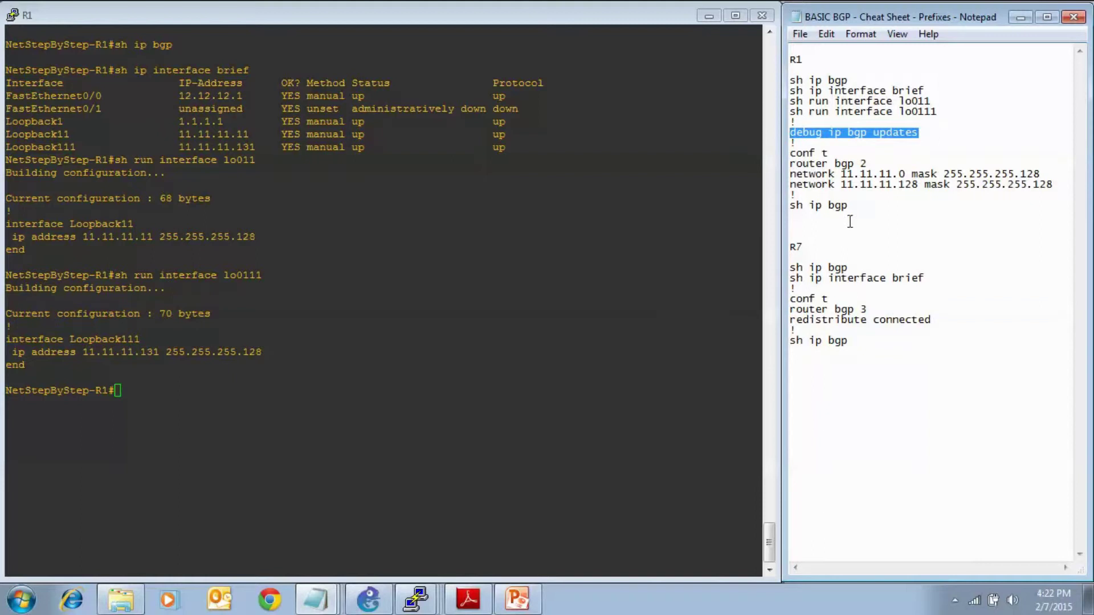
left_click(435, 322)
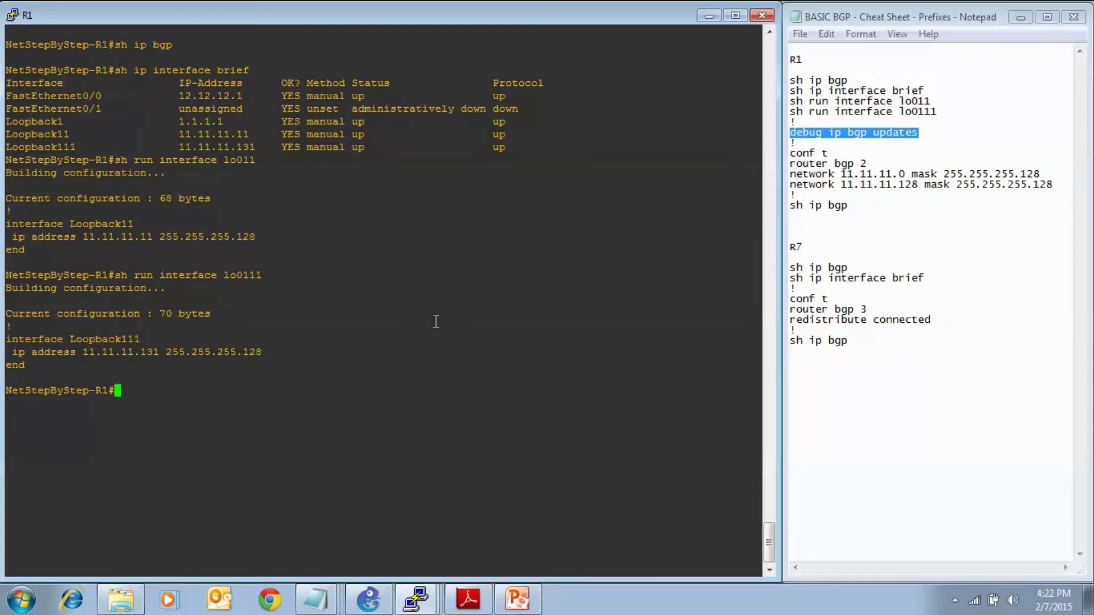
right_click(435, 321)
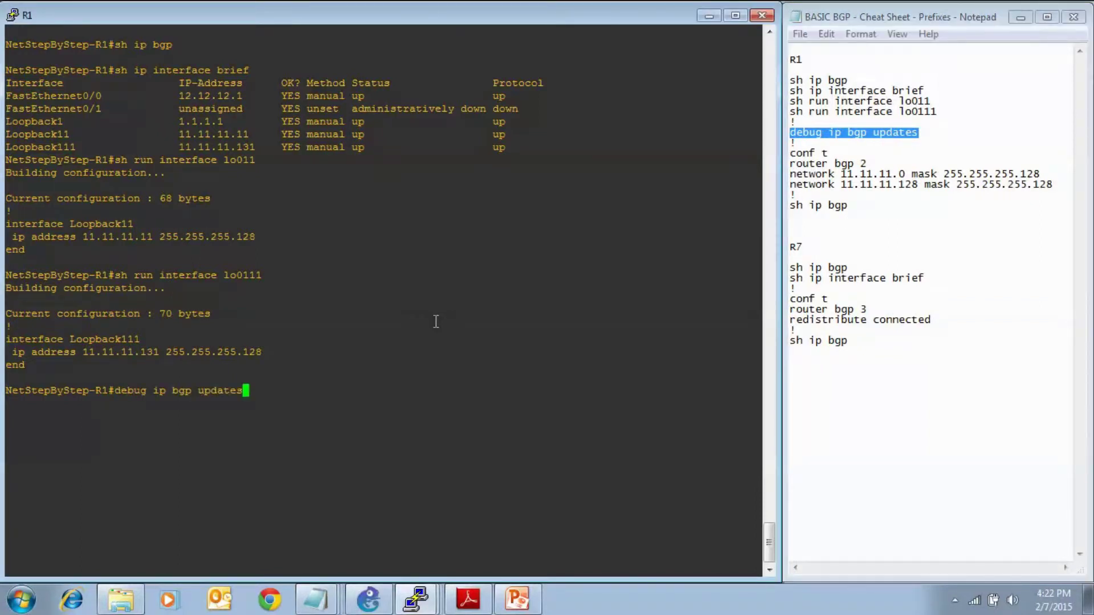
key("Return")
key("Return")
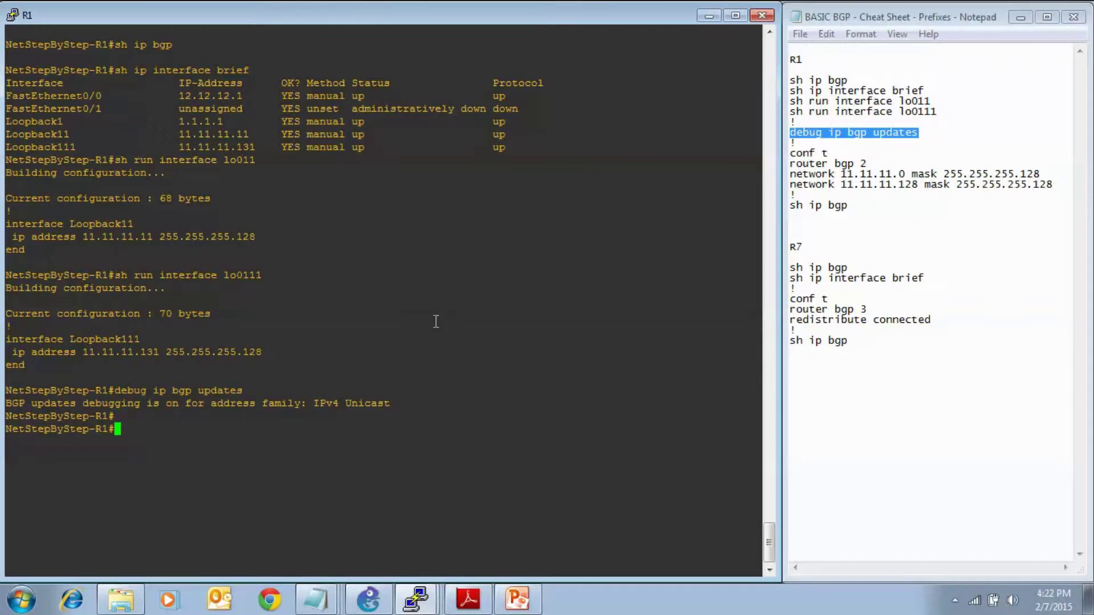
left_click(937, 19)
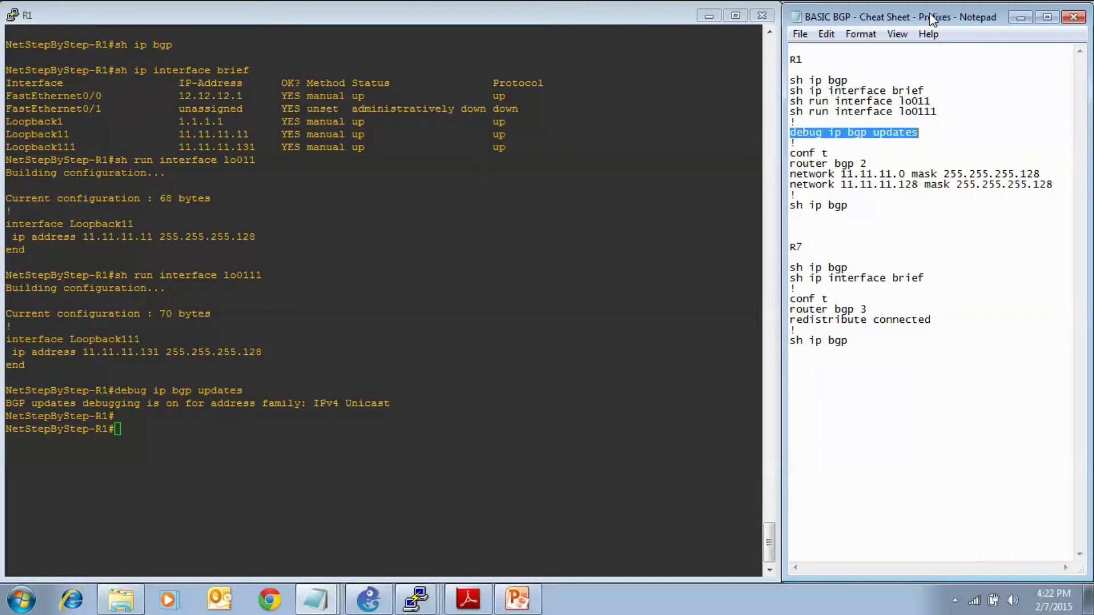
- Add networks 11.11.11.0/25 and 11.11.11.128/25 under R1's router bgp 2, then exit configuration
mouse_move(1054, 186)
left_mouse_down()
mouse_move(783, 167)
mouse_move(787, 154)
left_mouse_up()
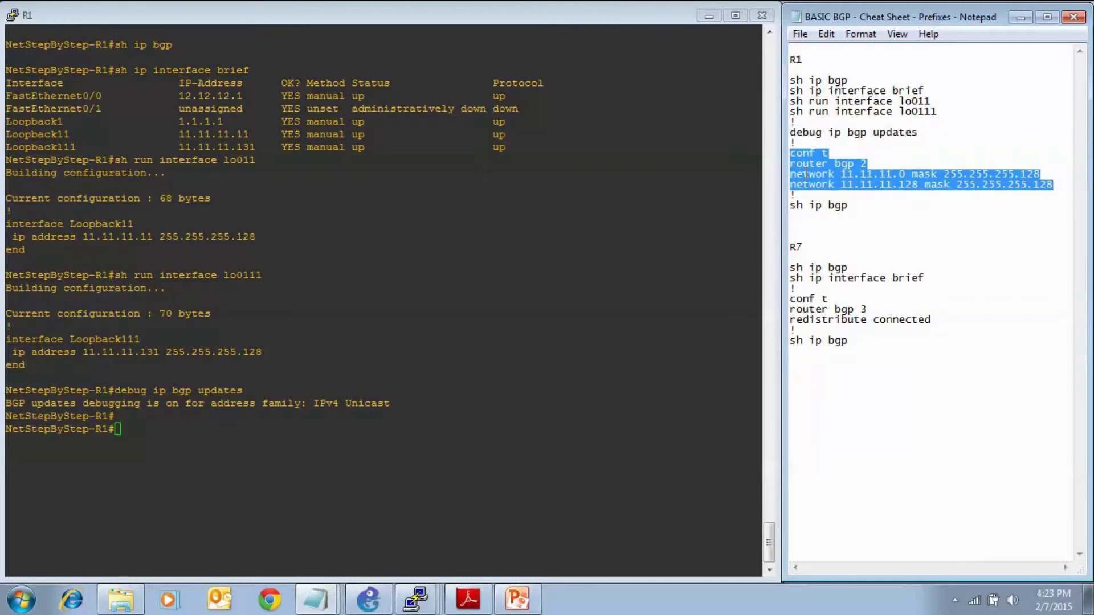
left_click(436, 295)
right_click(436, 296)
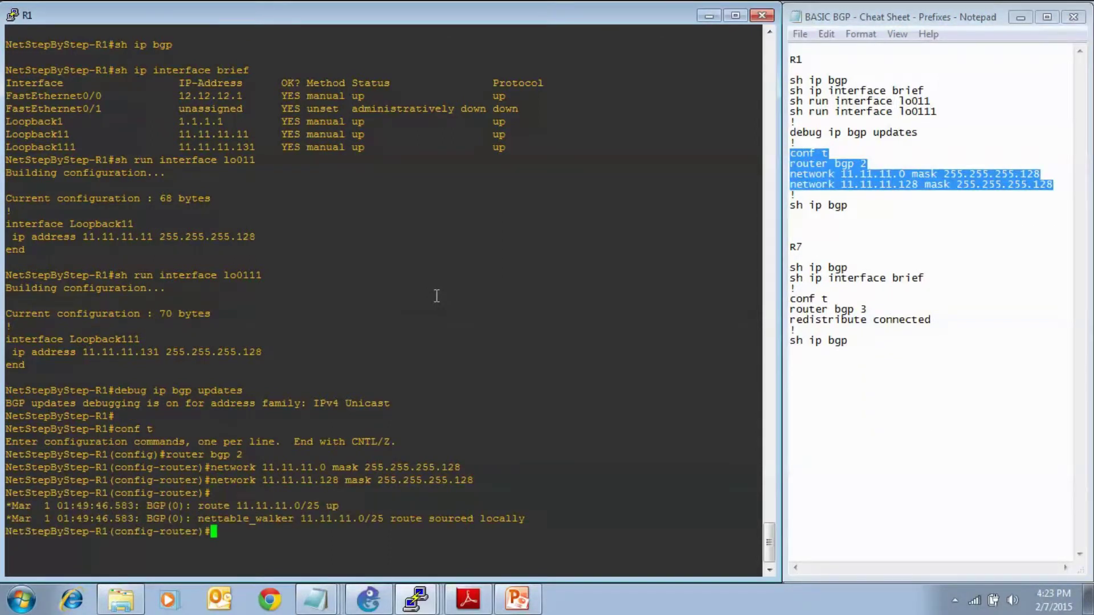
key("Return")
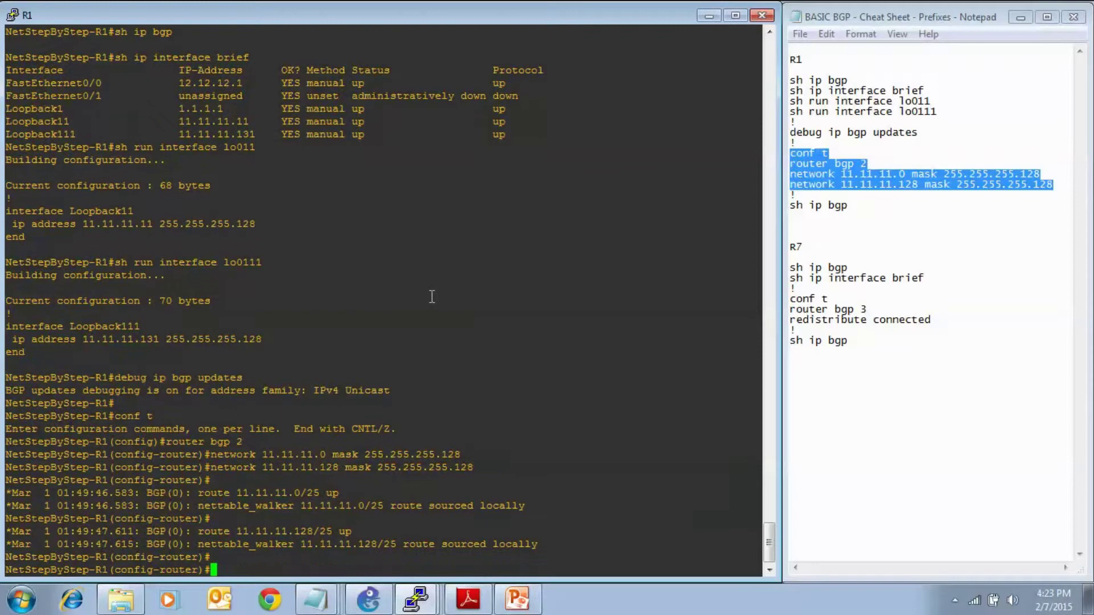
key("ctrl+z")
key("Return")
key("Return")
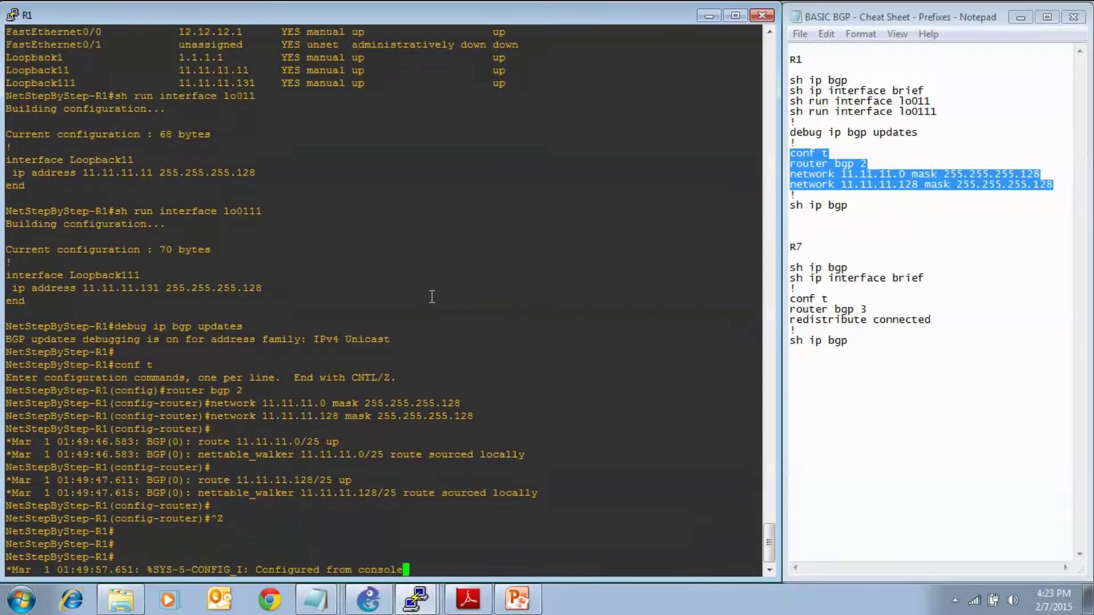
key("Return")
type("un all")
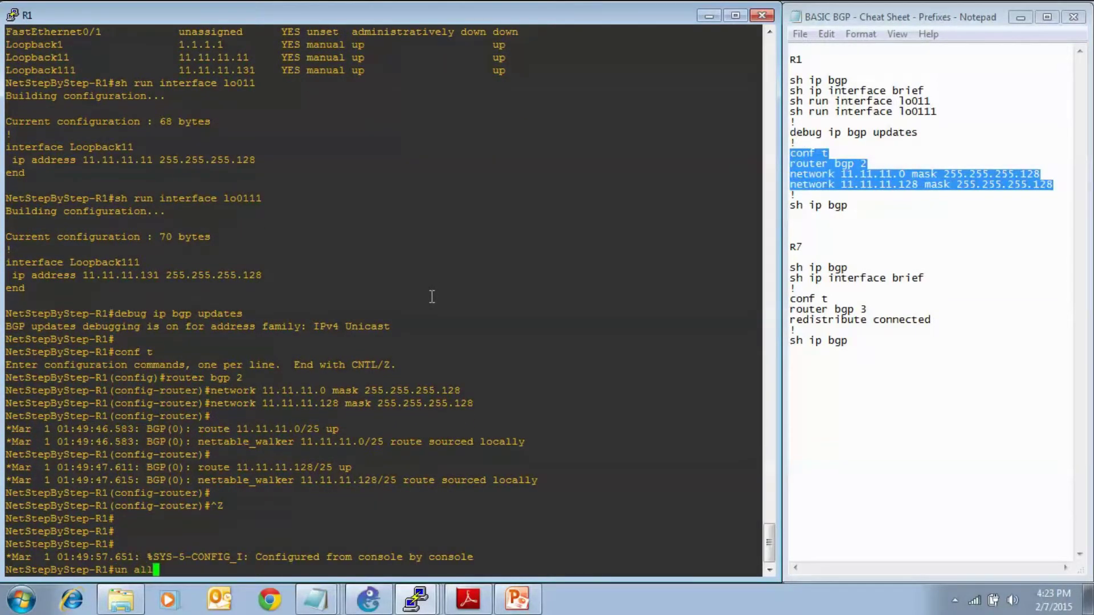
key("Return")
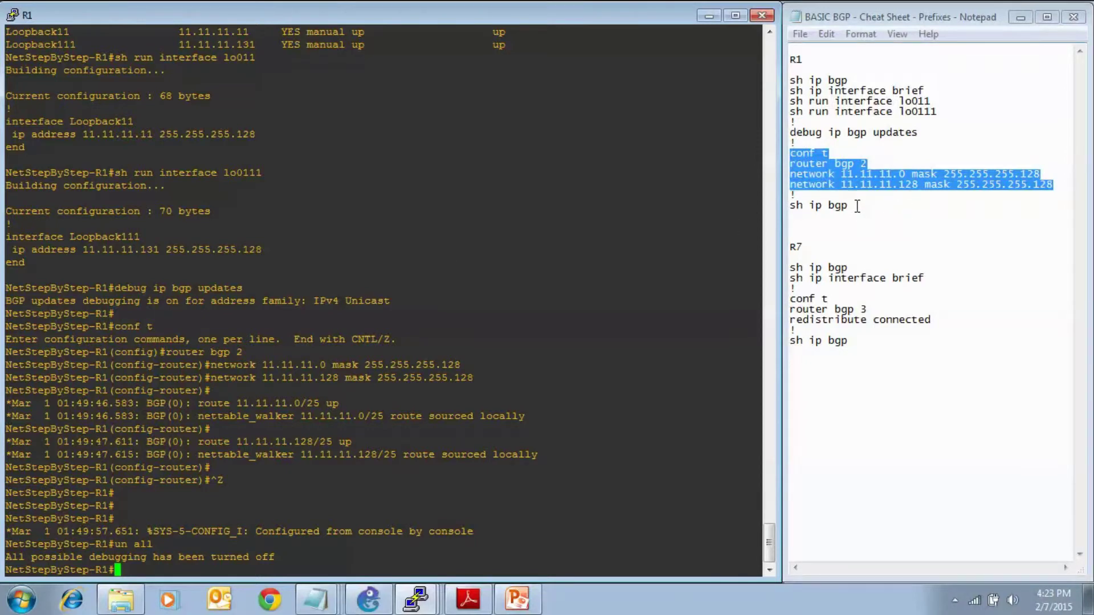
- Display R1's BGP table with sh ip bgp
left_click_drag(855, 207, 779, 207)
left_click(527, 299)
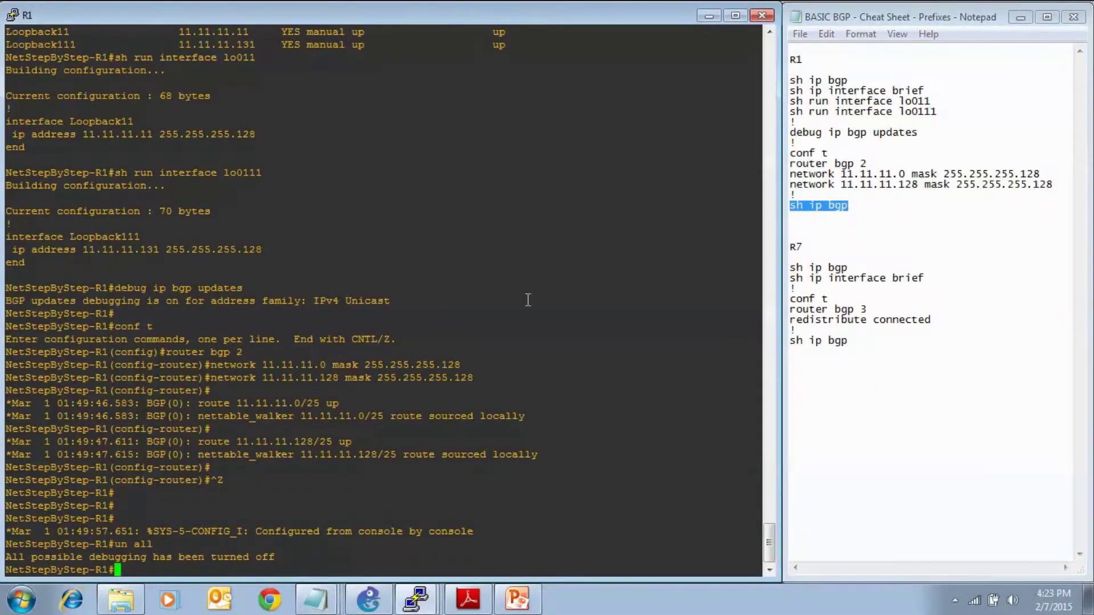
right_click(528, 299)
key("Return")
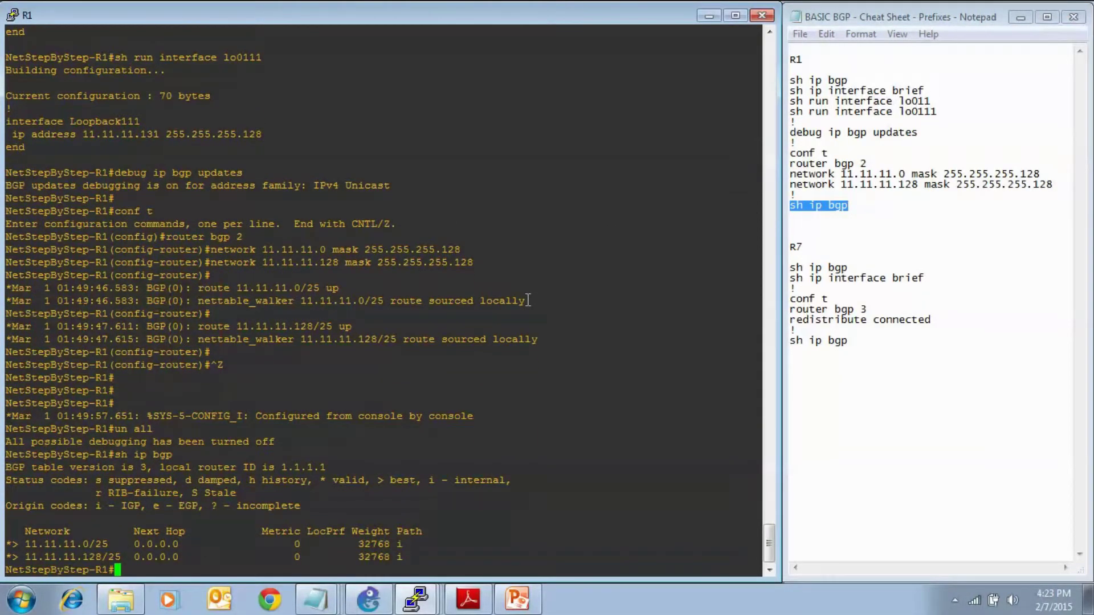
key("Return")
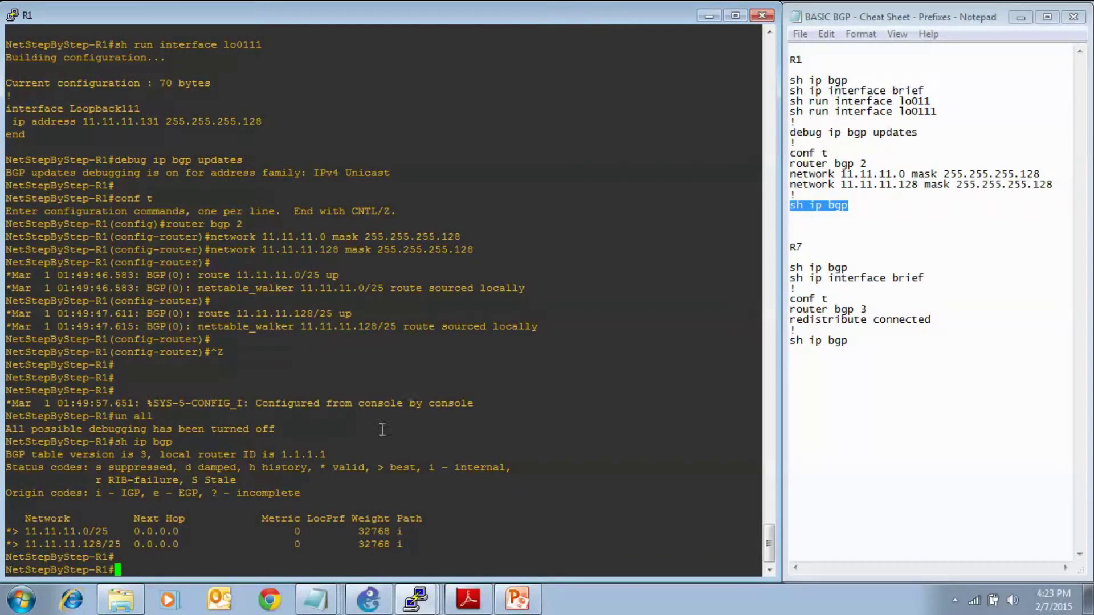
- Highlight router ID 1.1.1.1, both /25 prefixes, and their 0.0.0.0 next hops
left_click_drag(339, 454, 160, 454)
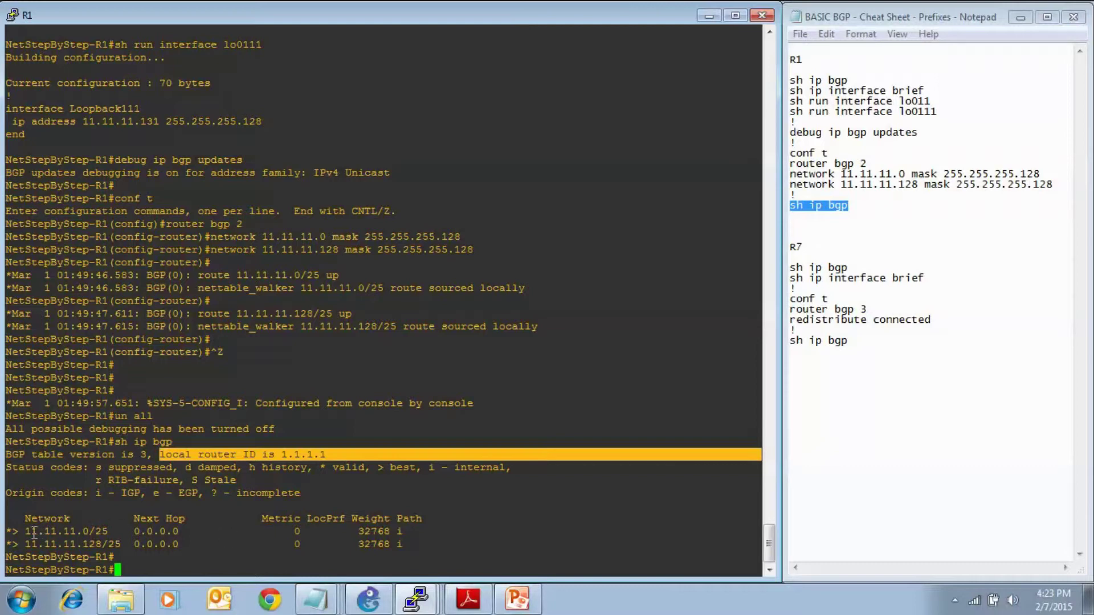
left_click_drag(20, 531, 107, 532)
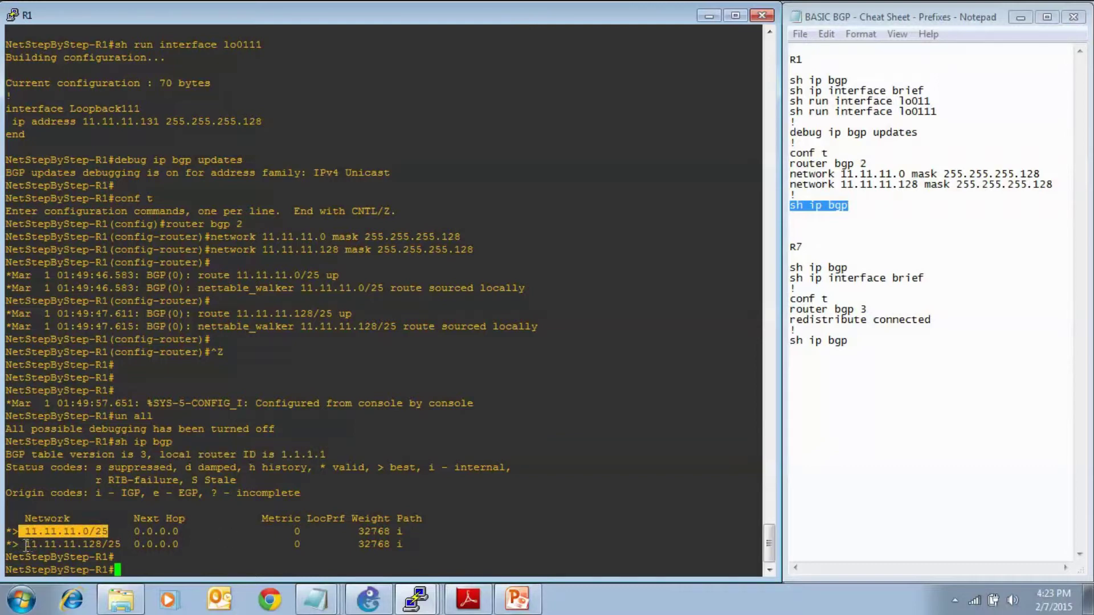
left_click_drag(26, 545, 125, 544)
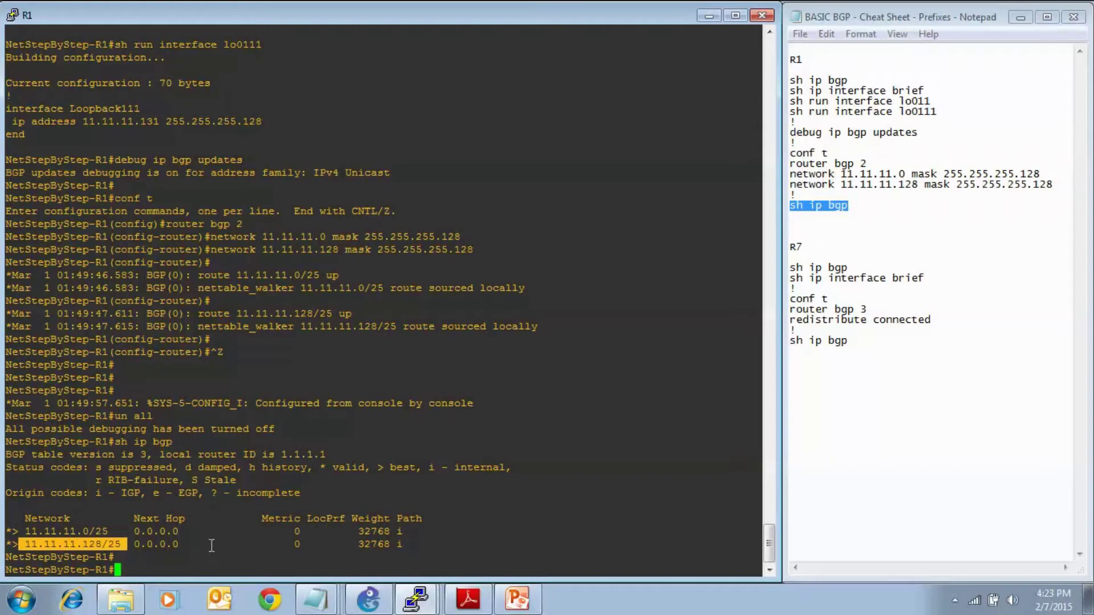
left_click_drag(185, 531, 140, 531)
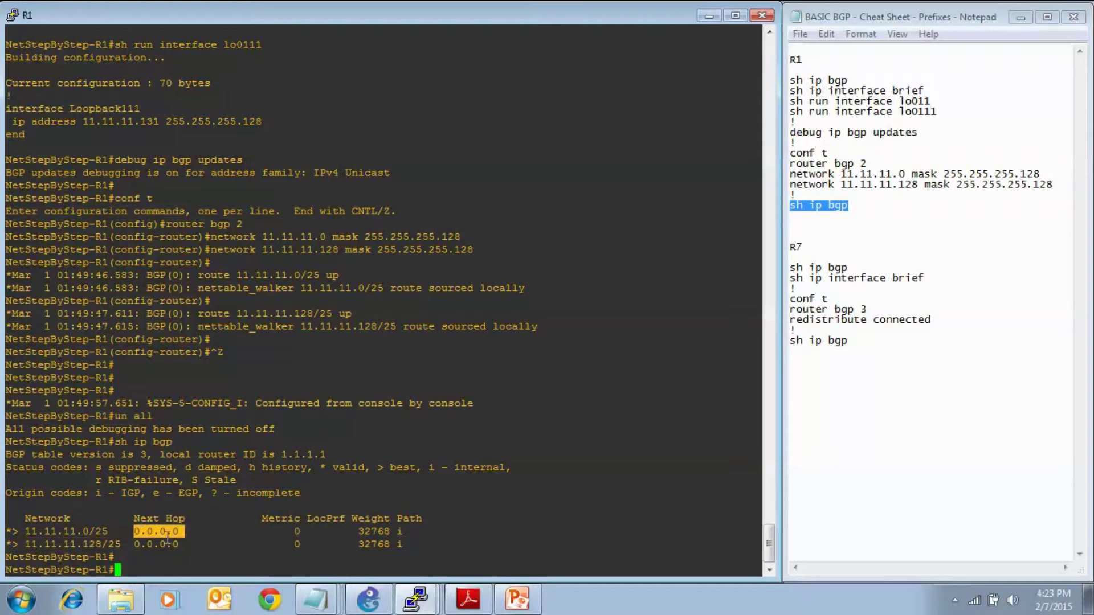
double_click(159, 544)
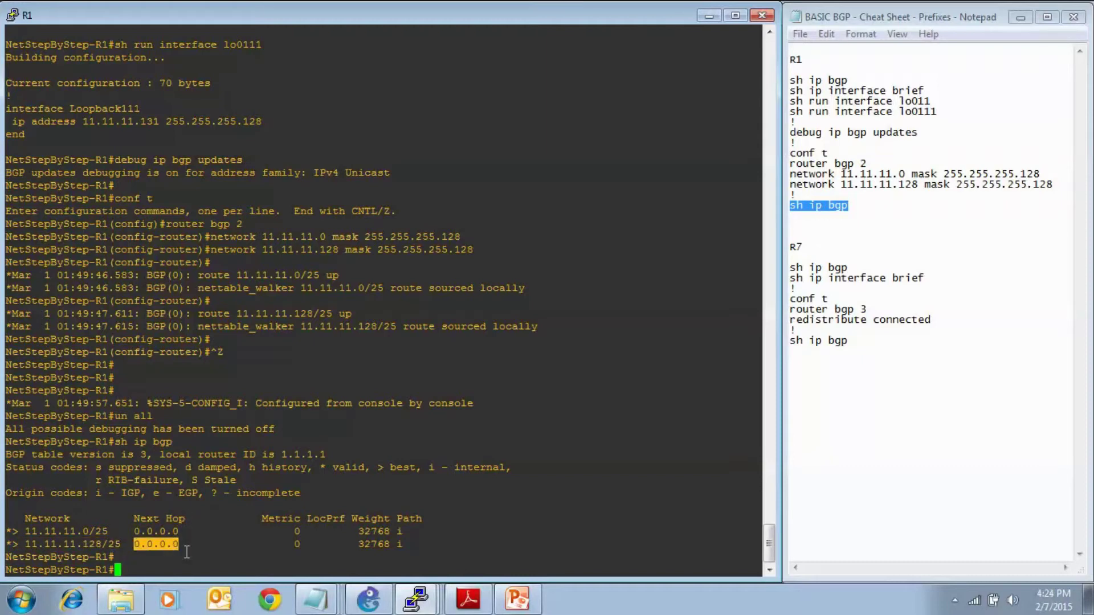
- Switch to the R7 session and run sh ip bgp and sh ip interface brief
left_click(416, 600)
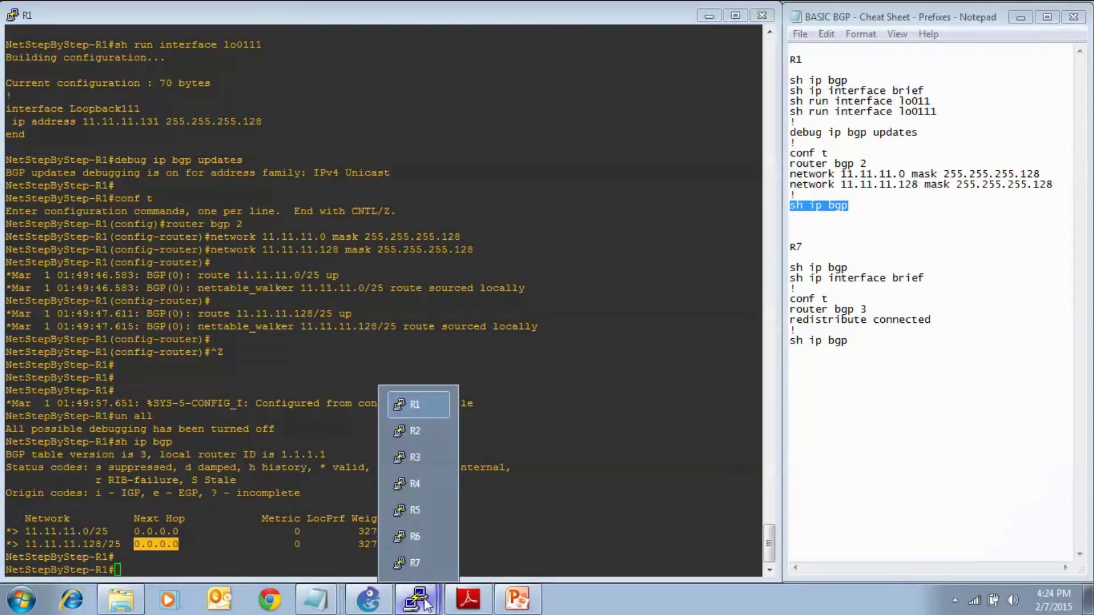
left_click(413, 564)
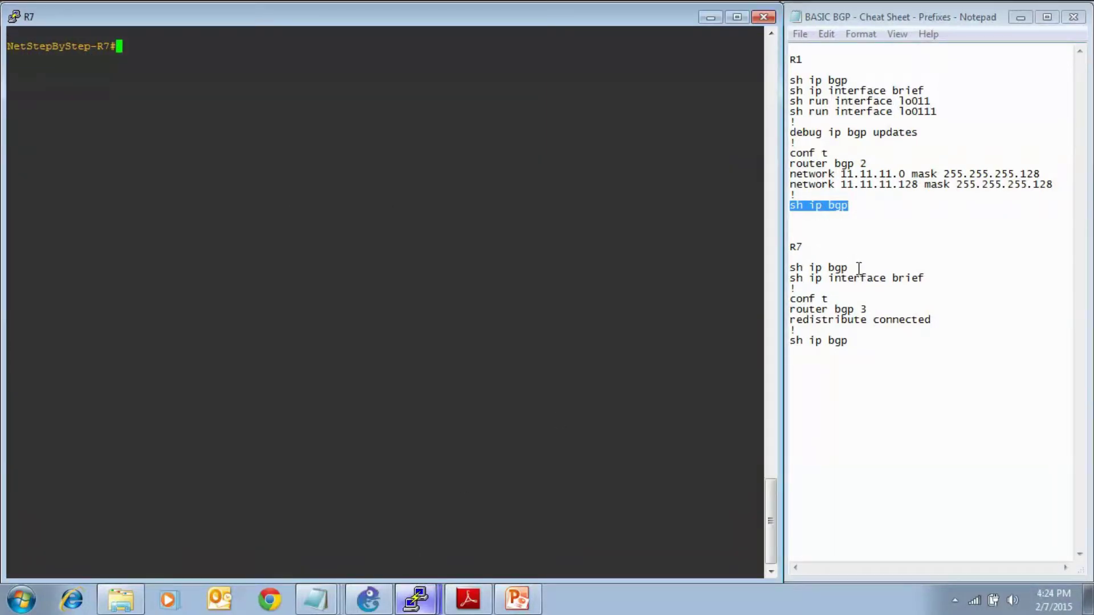
left_click_drag(926, 279, 791, 268)
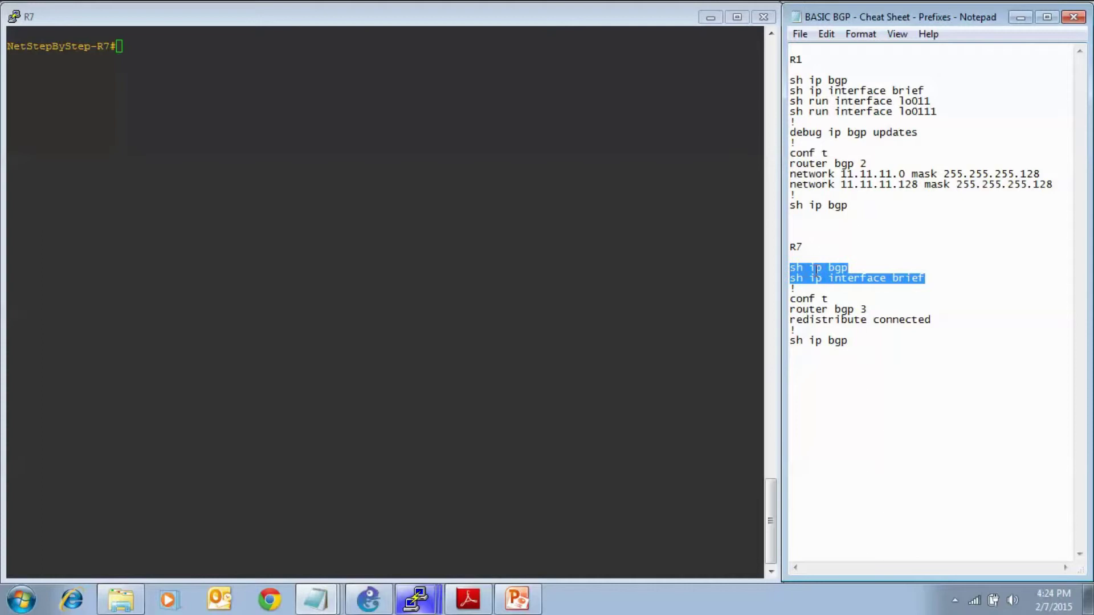
left_click(458, 271)
right_click(458, 271)
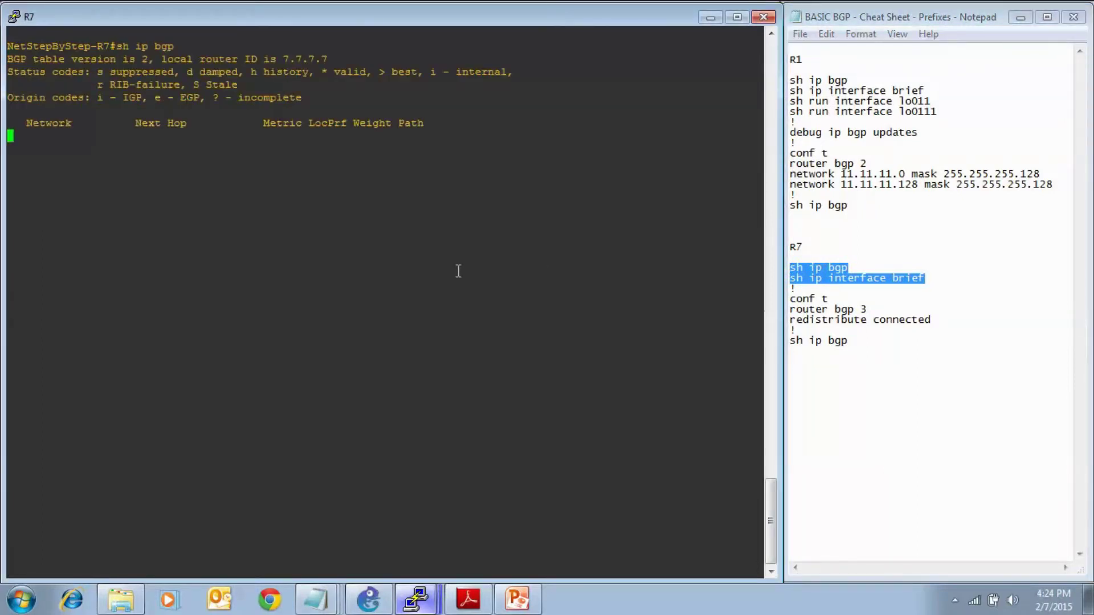
key("Return")
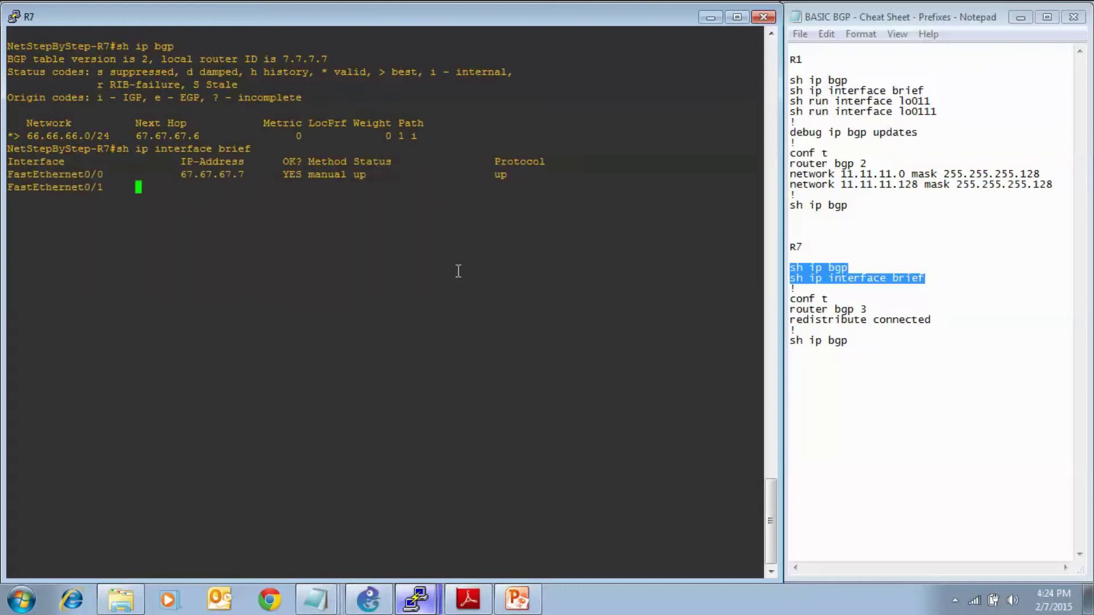
key("Return")
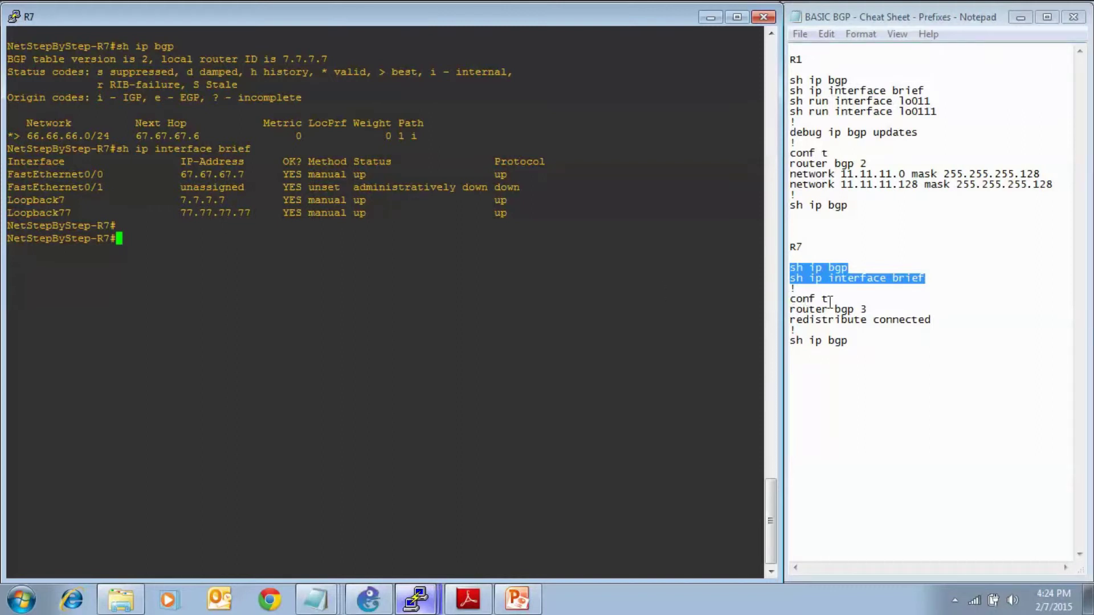
- Add 'redistribute connected' under R7's router bgp 3 and return to privileged mode
left_click(941, 320)
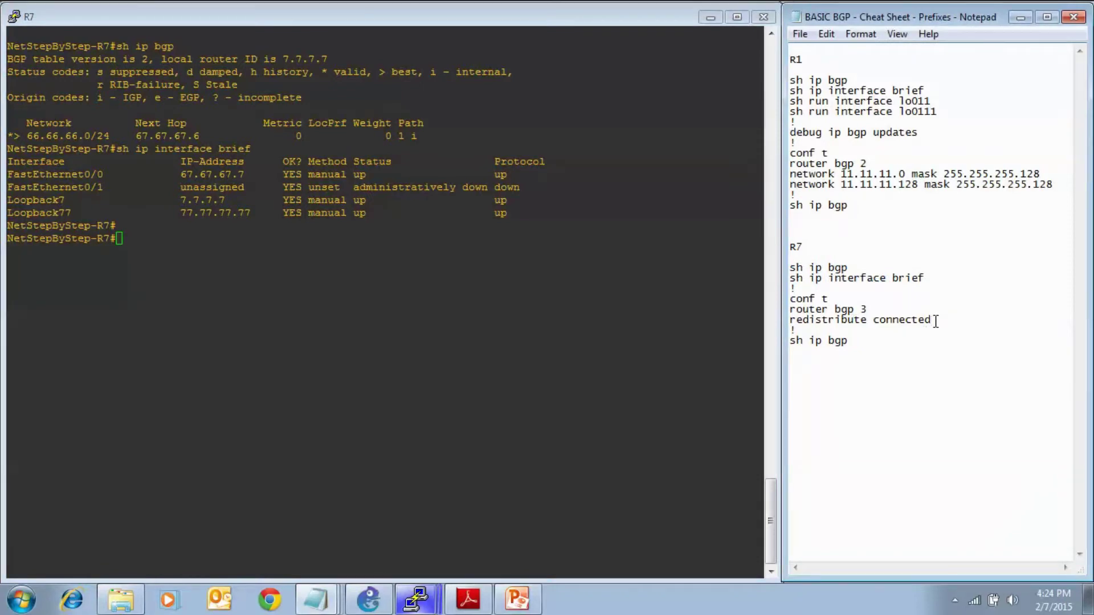
left_click_drag(940, 320, 780, 301)
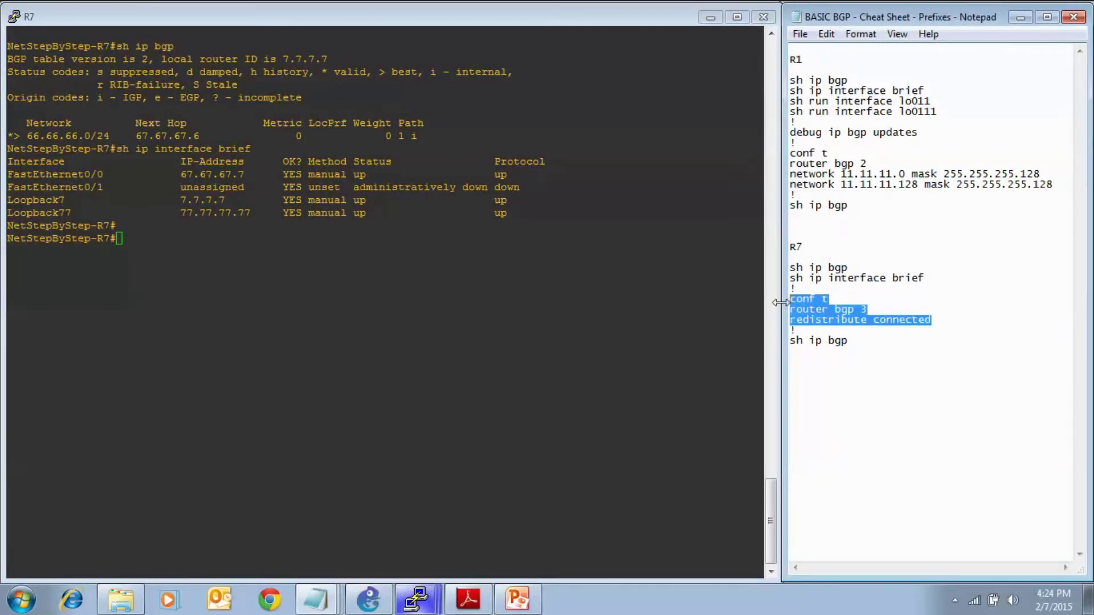
key("ctrl+c")
left_click(353, 373)
right_click(352, 374)
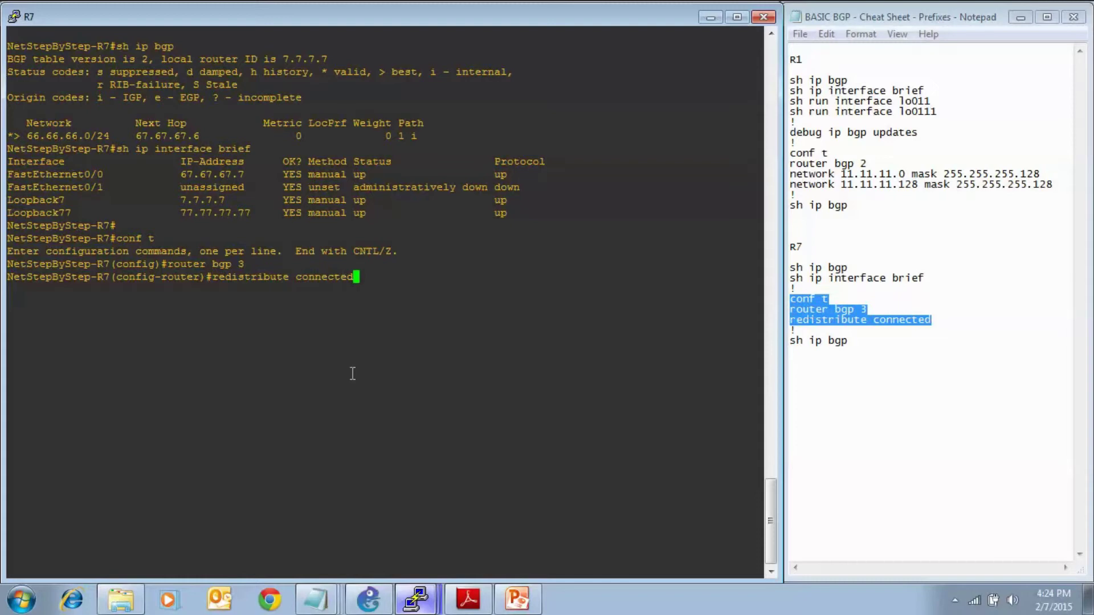
key("Return")
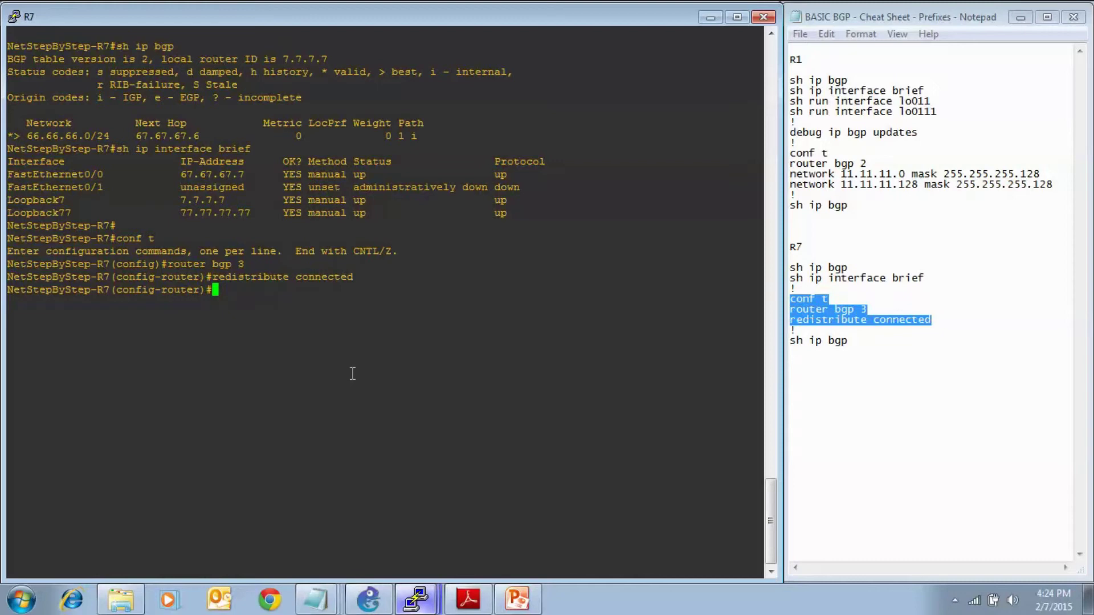
key("Return")
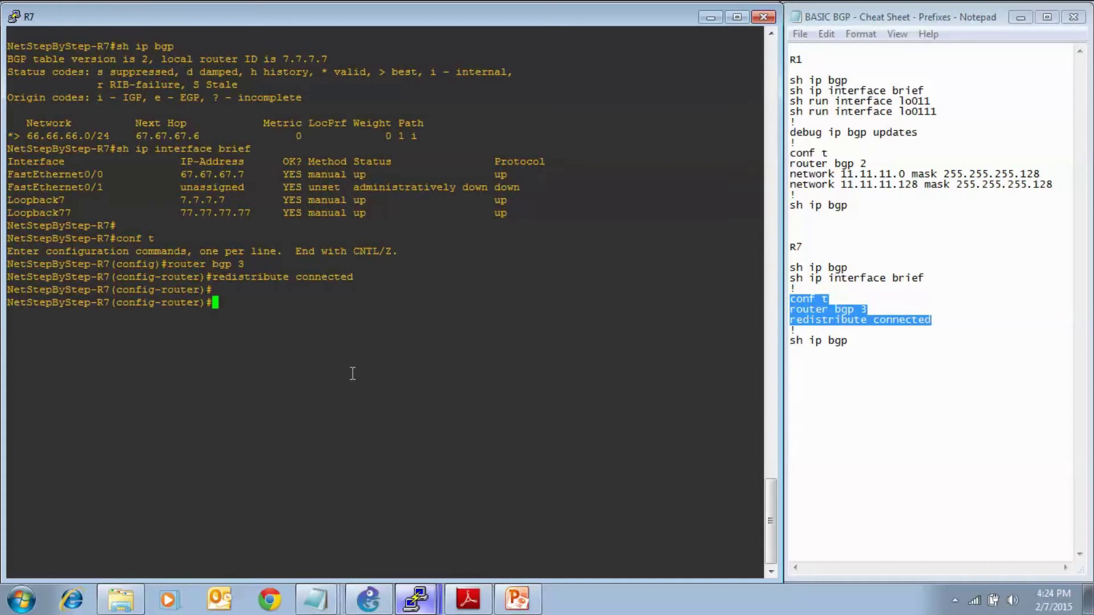
key("ctrl+z")
key("Return")
key("Return")
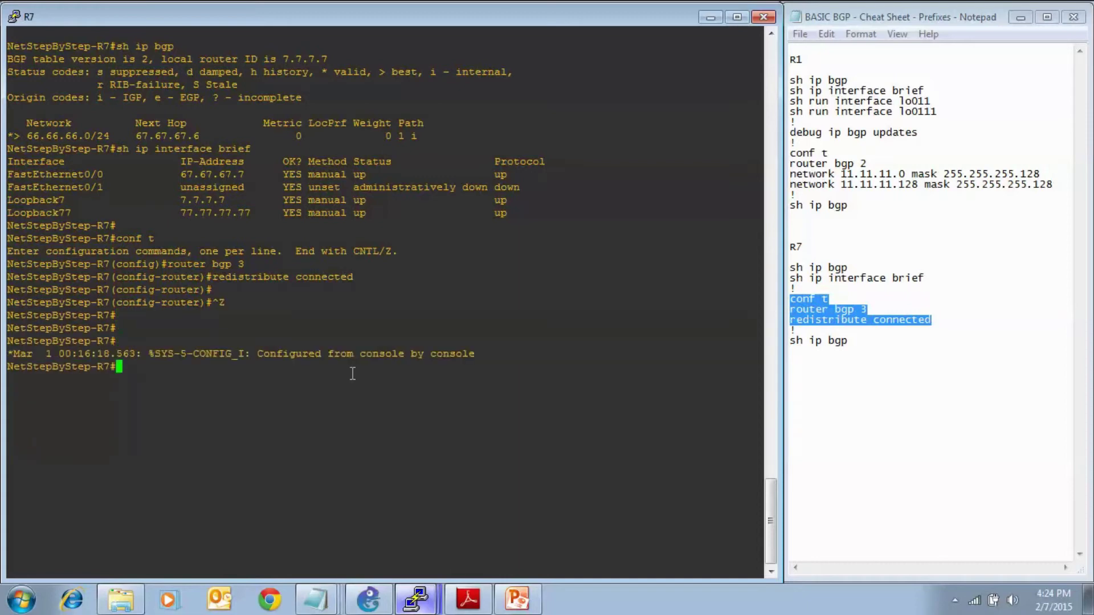
key("Return")
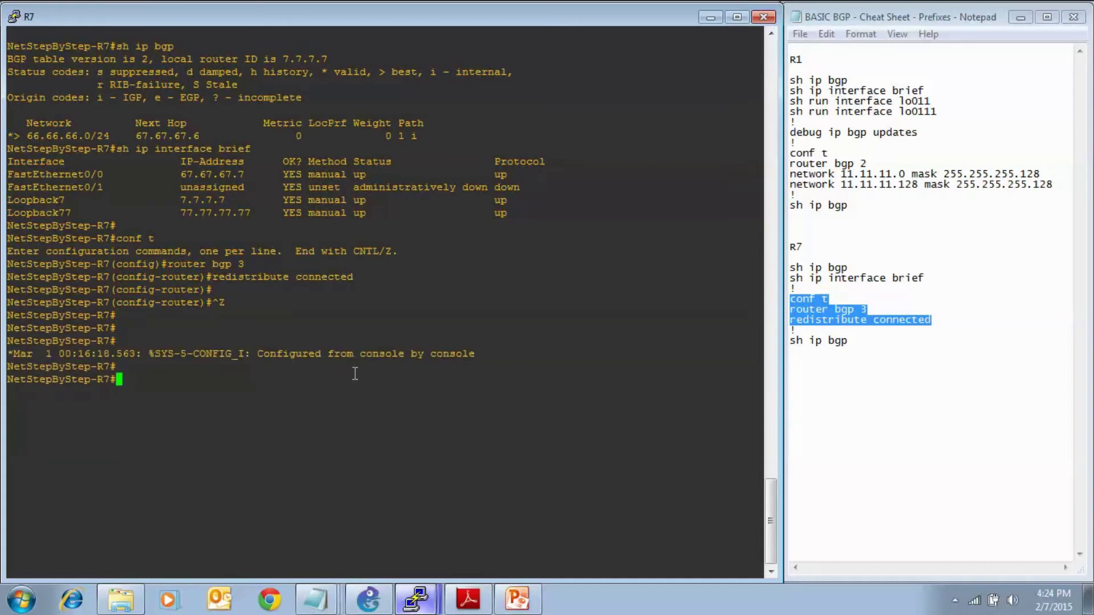
left_click_drag(849, 341, 790, 341)
- Run sh ip bgp on R7; highlight 0.0.0.0 next hops for 7.7.7.0, 67.67.67.0, 77.77.77.0
key("ctrl+c")
left_click(476, 396)
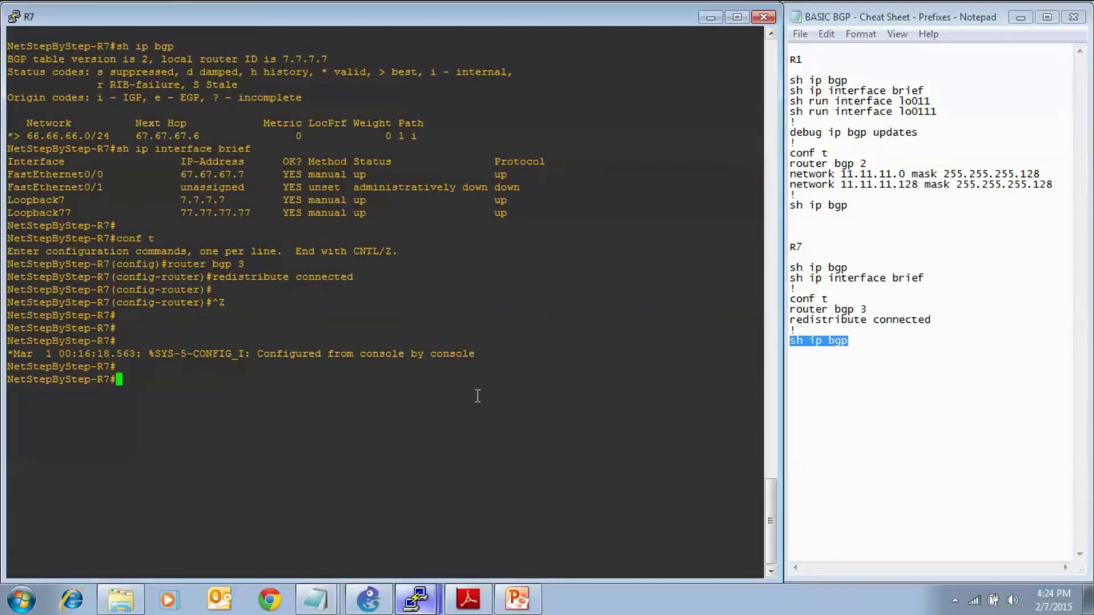
right_click(476, 396)
key("Return")
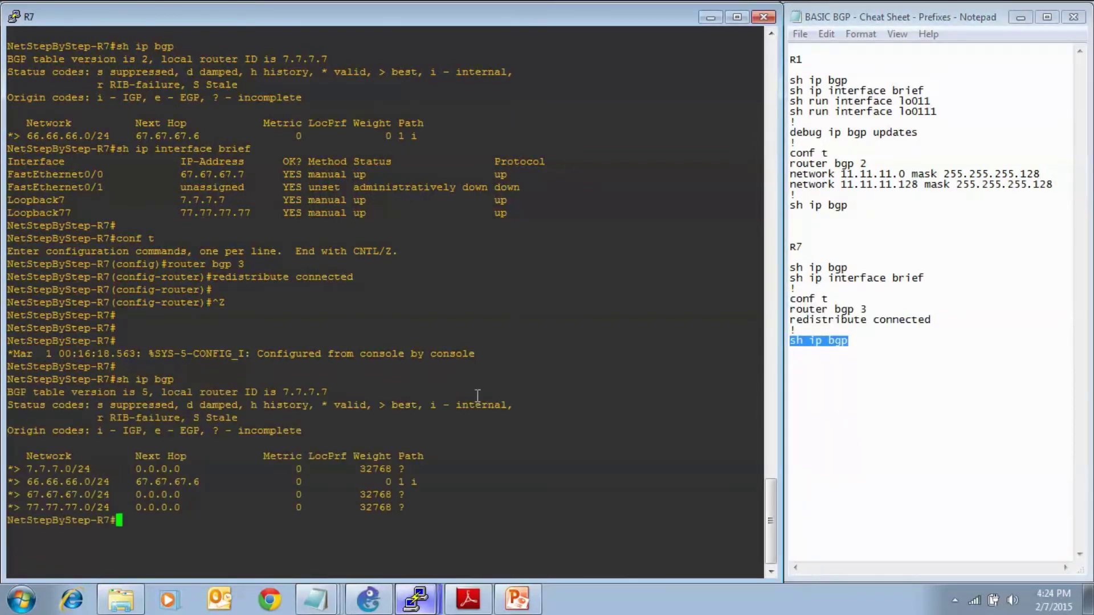
key("Return")
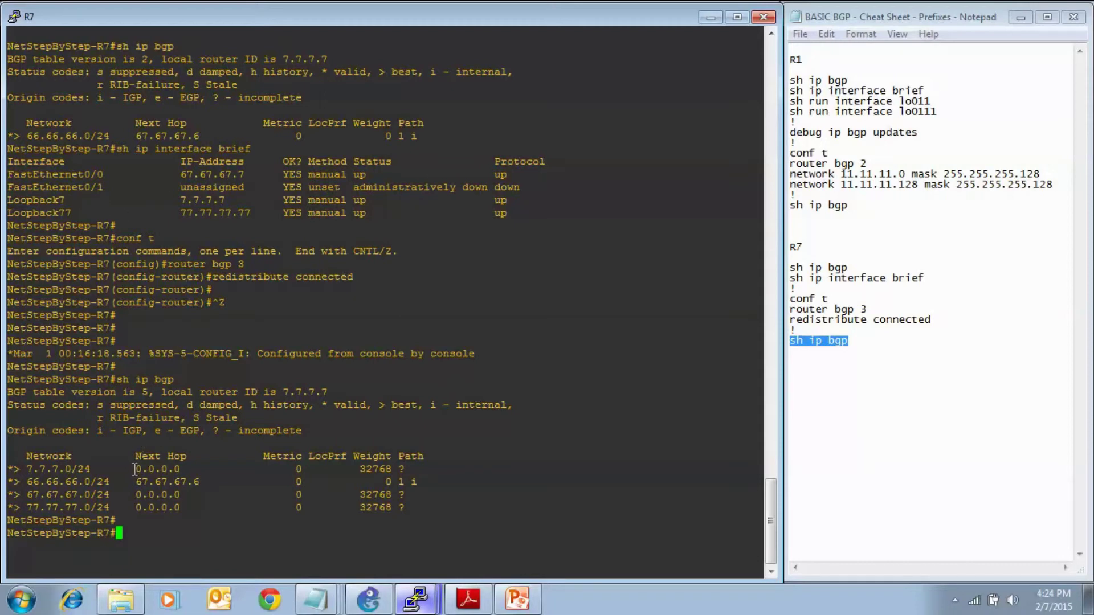
left_click_drag(132, 469, 181, 469)
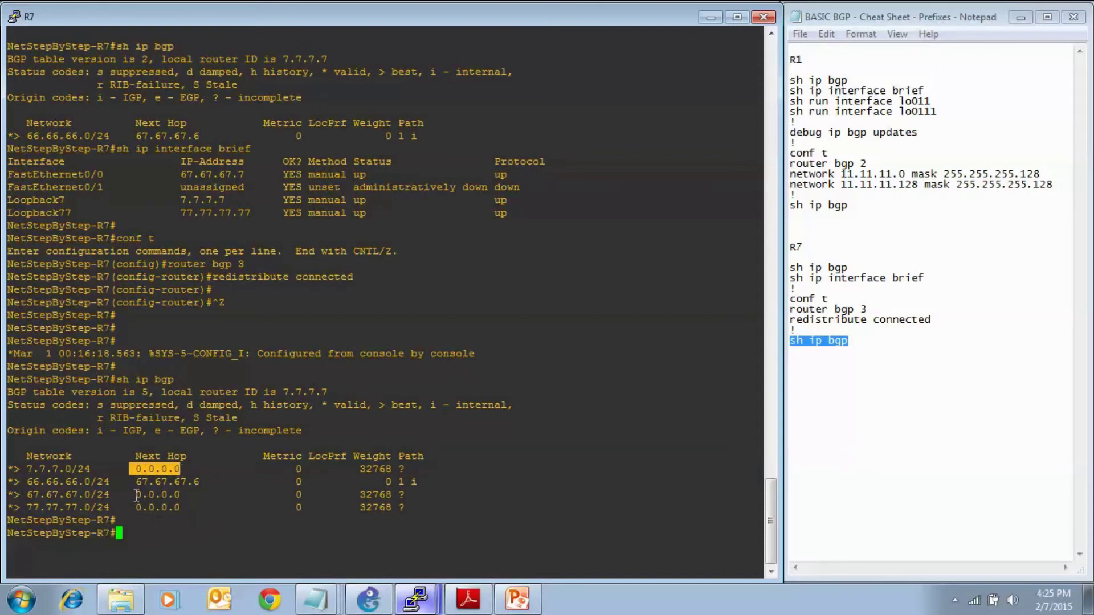
mouse_move(136, 495)
left_mouse_down()
mouse_move(180, 494)
mouse_move(155, 507)
mouse_move(184, 509)
left_mouse_up()
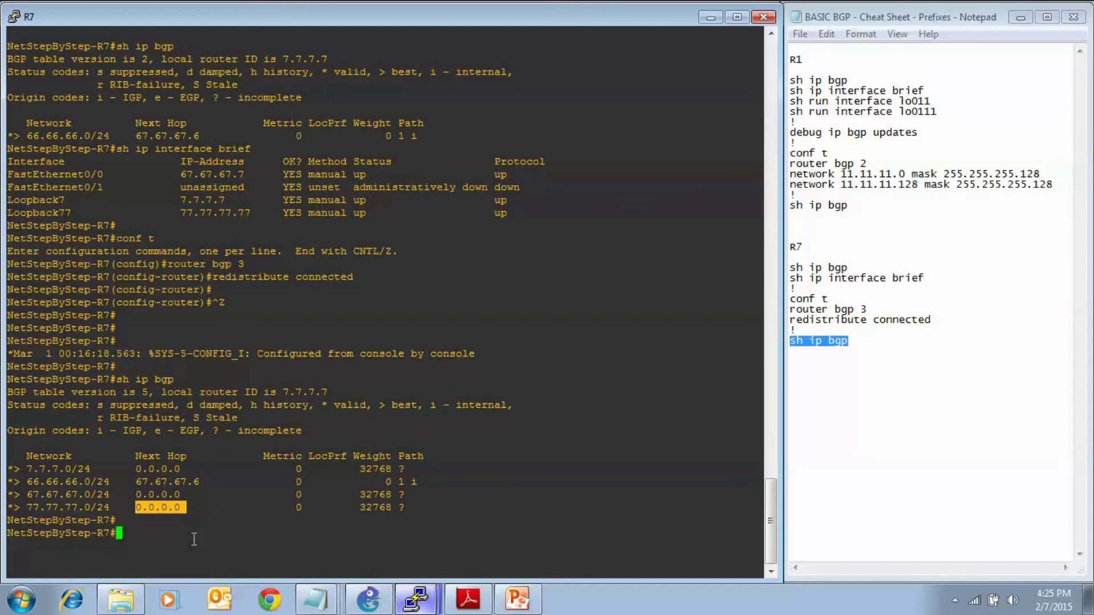
left_click(915, 19)
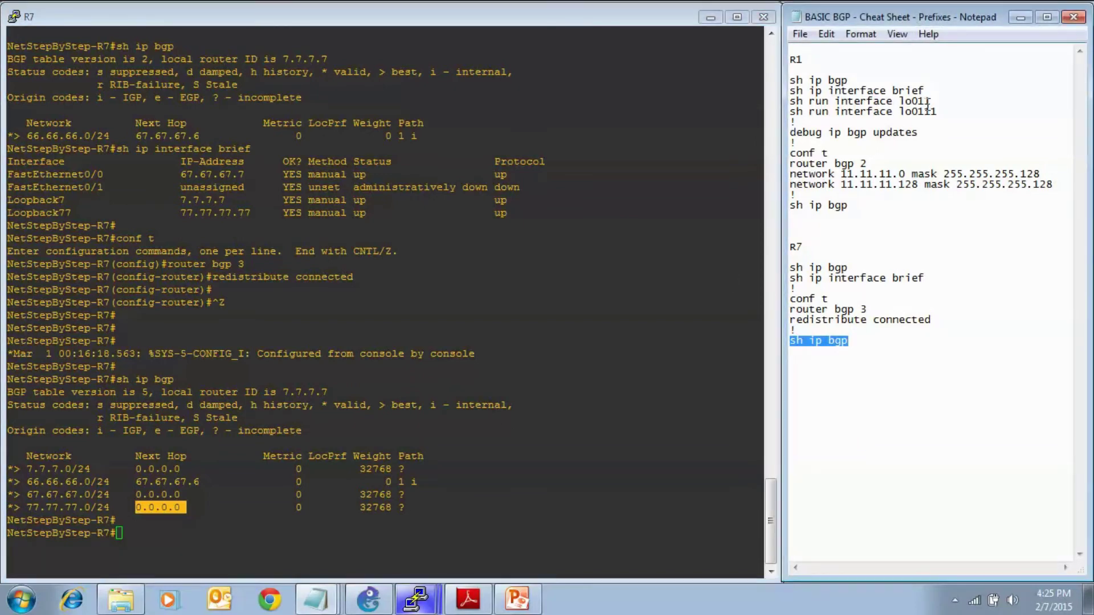
left_click_drag(919, 132, 789, 133)
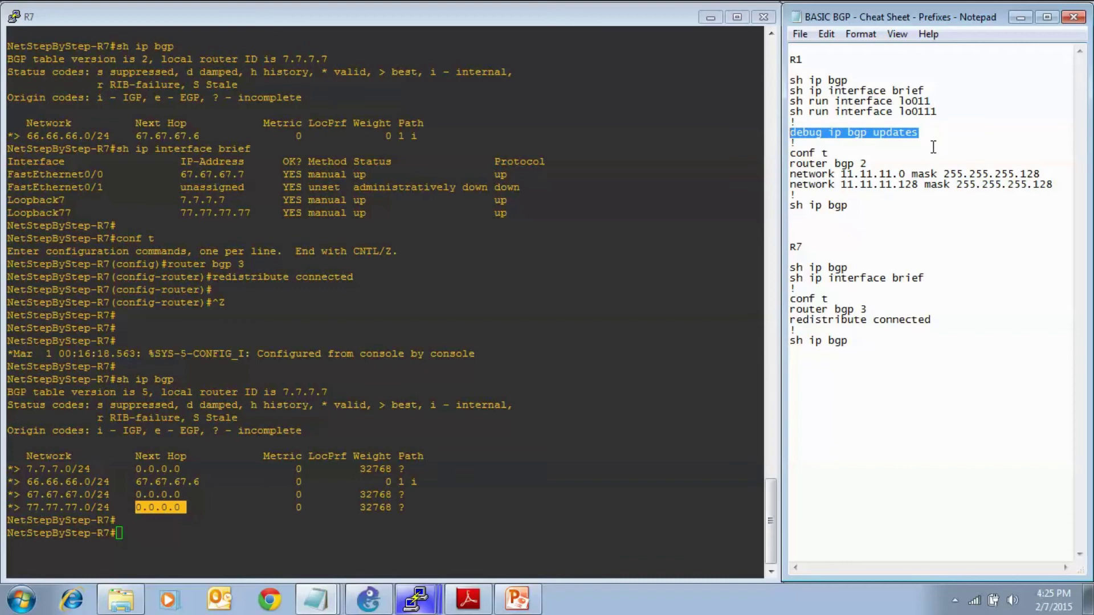
left_click_drag(1055, 186, 790, 178)
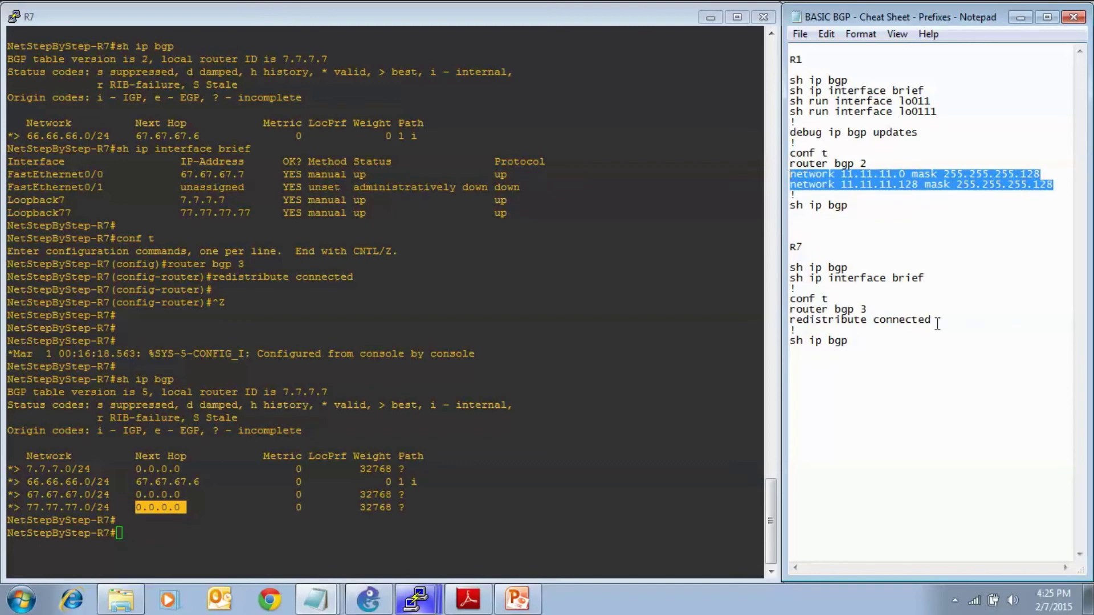
left_click_drag(930, 320, 789, 320)
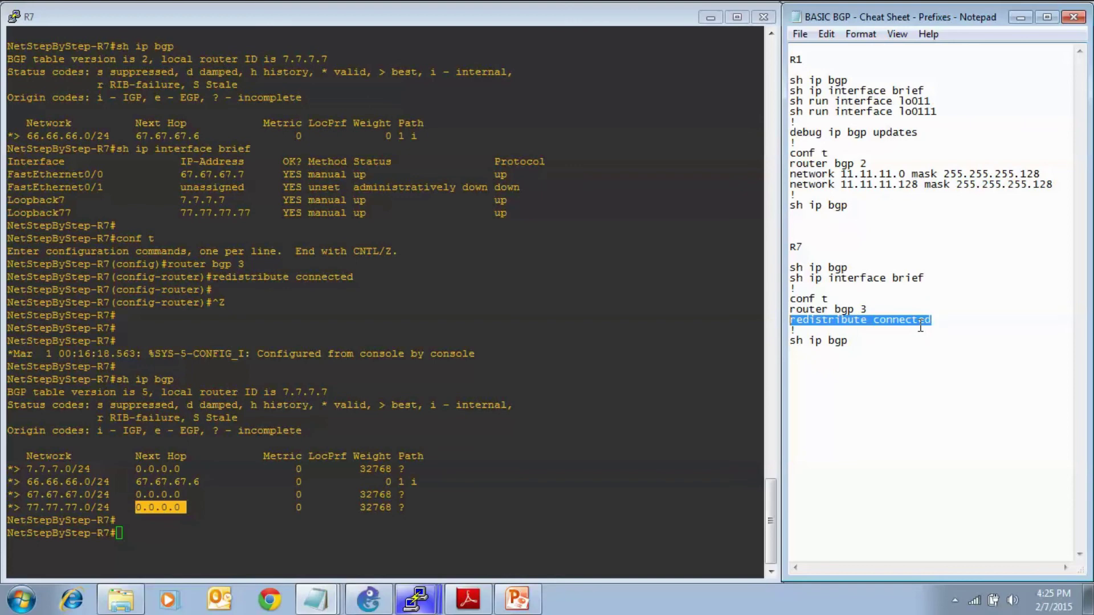